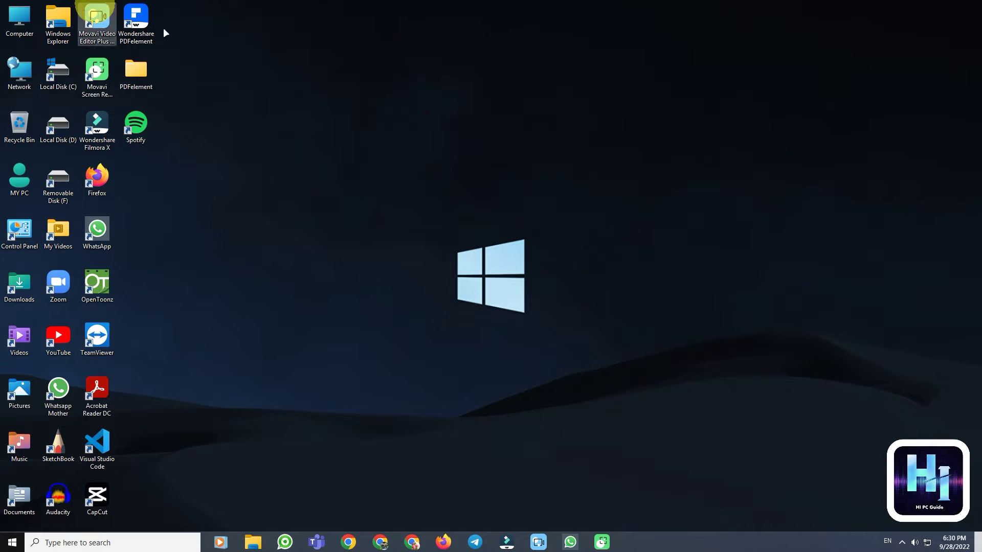
drag(153, 39, 136, 12)
click(134, 28)
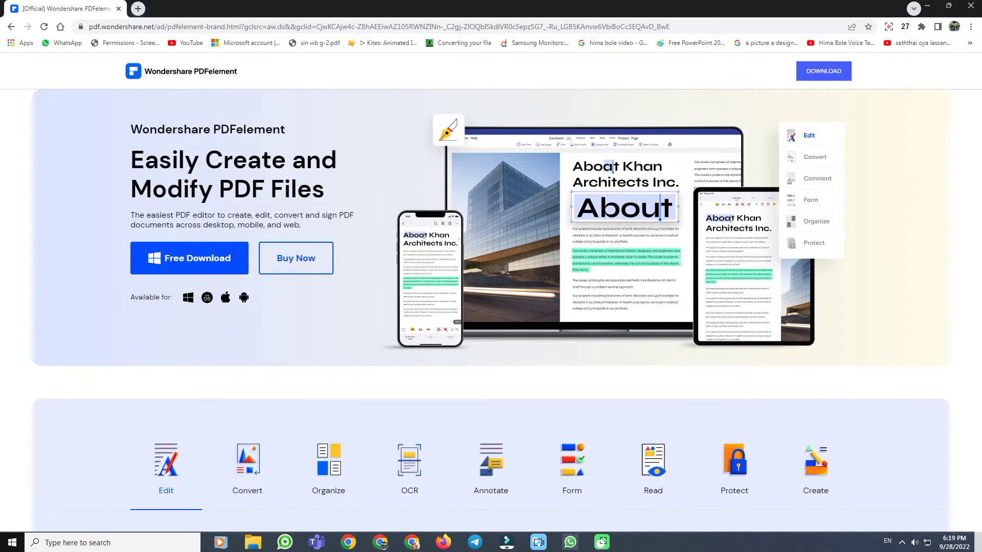
Step: Look through the Wondershare PDFelement product page, including its feature overview and the PDF editing solutions section
scroll(491, 307, down, 1)
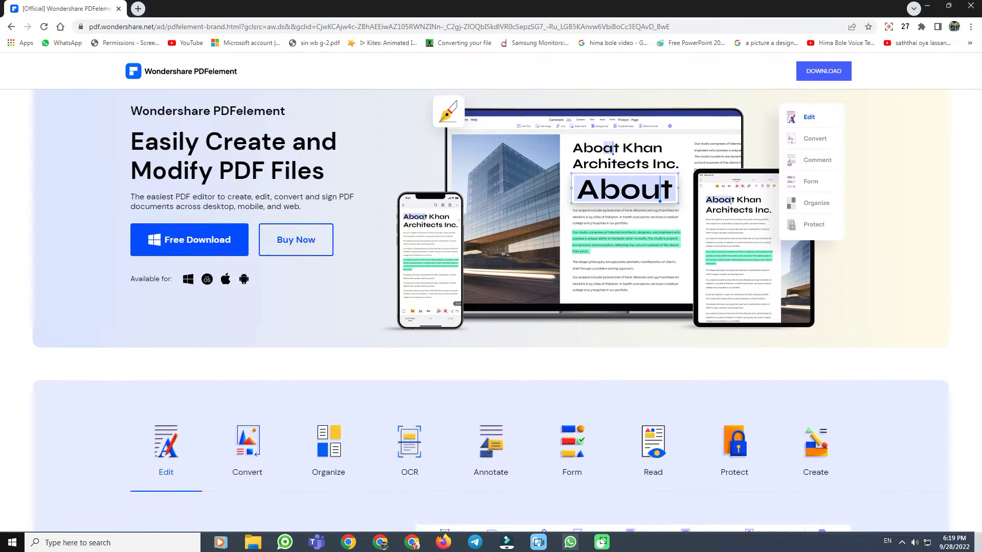
scroll(491, 307, down, 3)
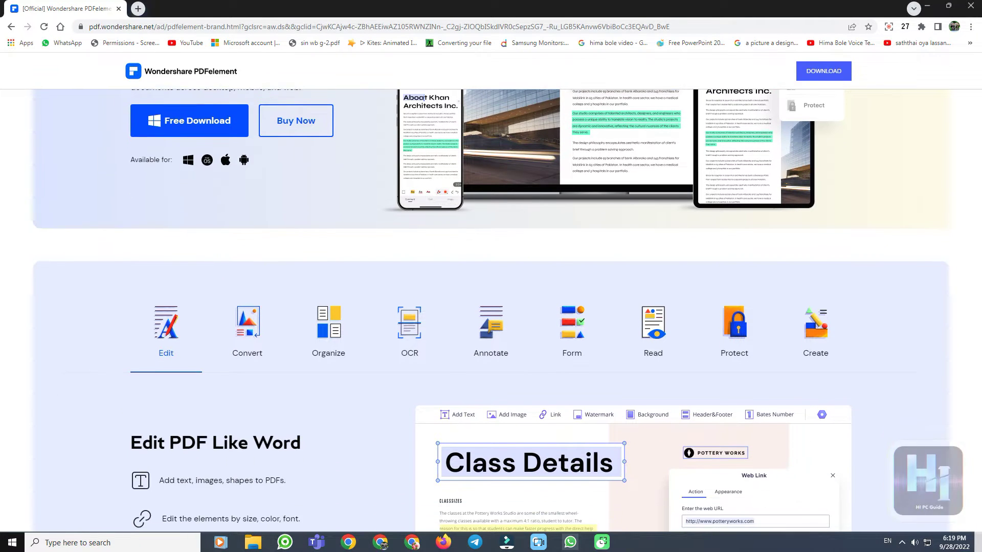
scroll(491, 306, down, 3)
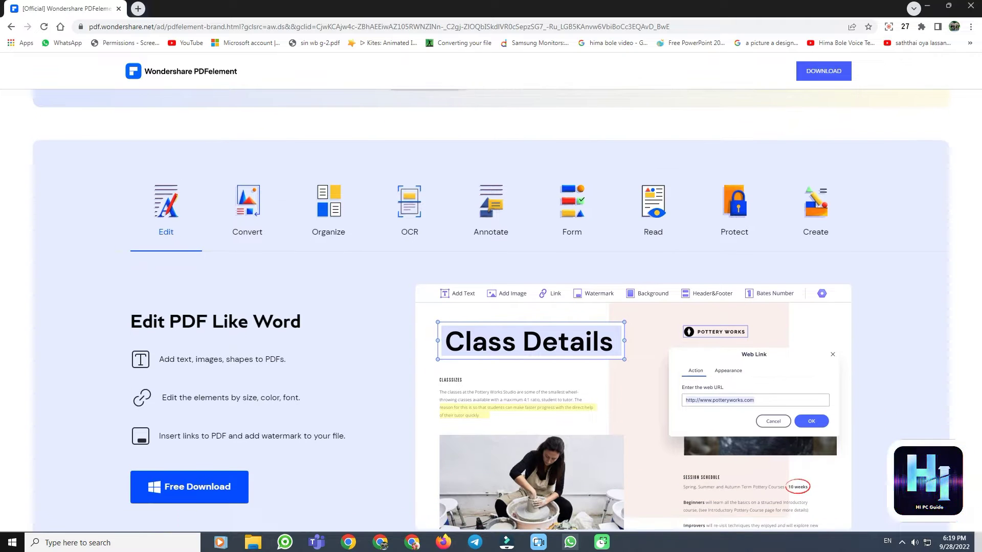
scroll(491, 306, down, 3)
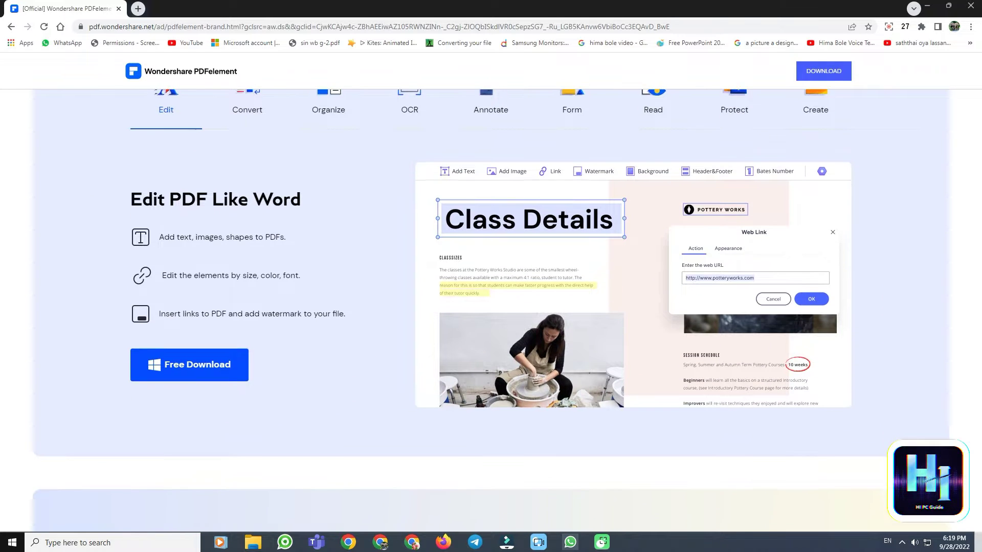
scroll(491, 307, down, 3)
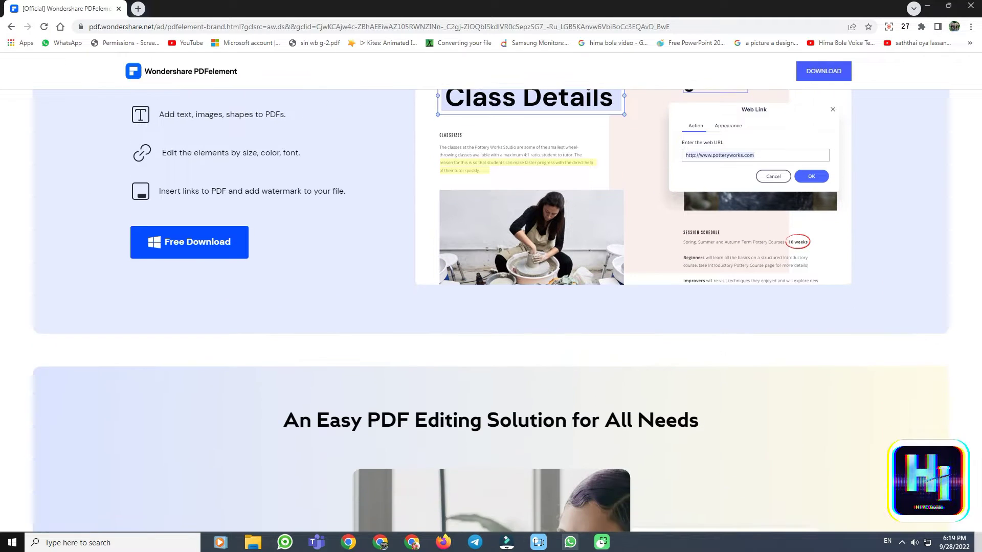
scroll(491, 307, down, 3)
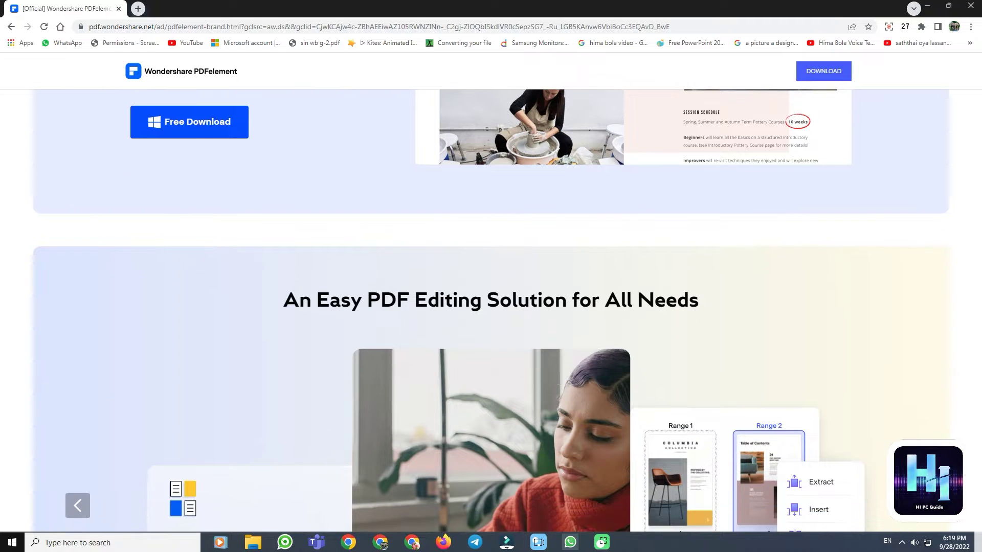
scroll(491, 306, down, 3)
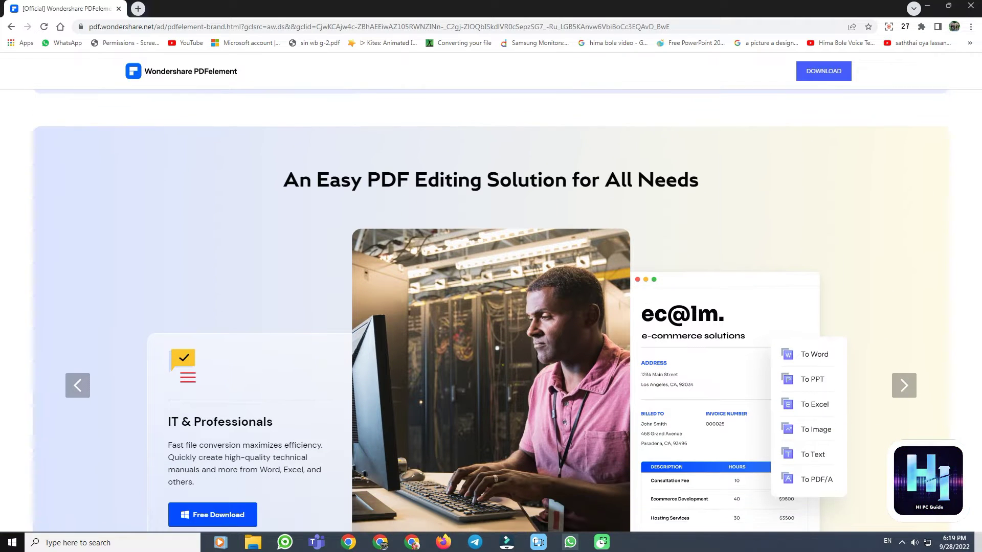
scroll(491, 307, down, 3)
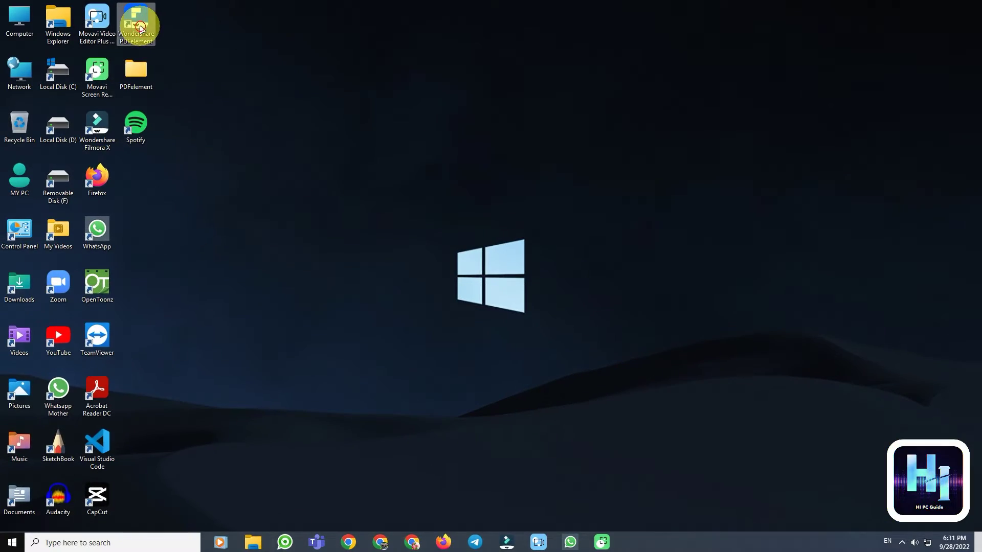
Step: Launch Wondershare PDFelement and review the starred files, recent folders and document cloud views before returning to the recent files
double_click(137, 23)
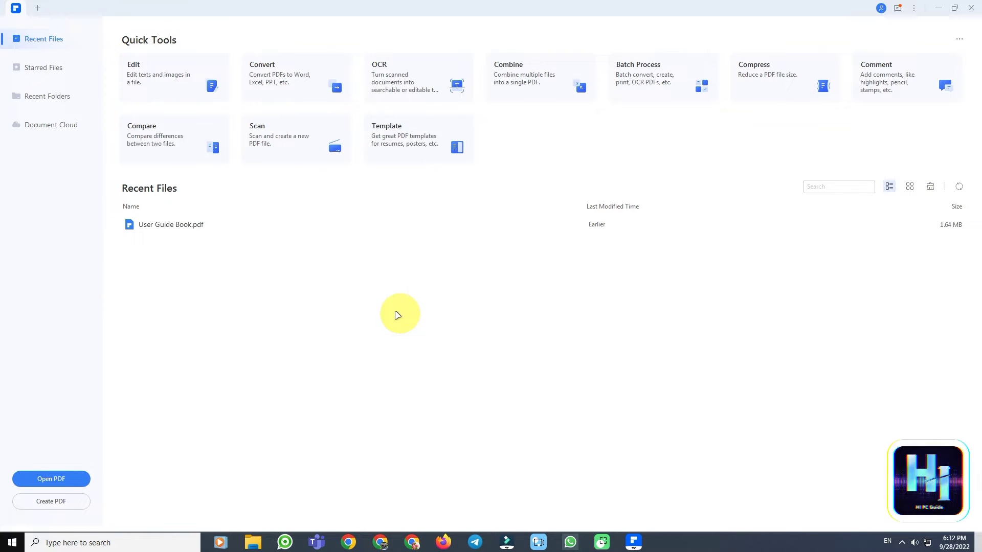
click(43, 68)
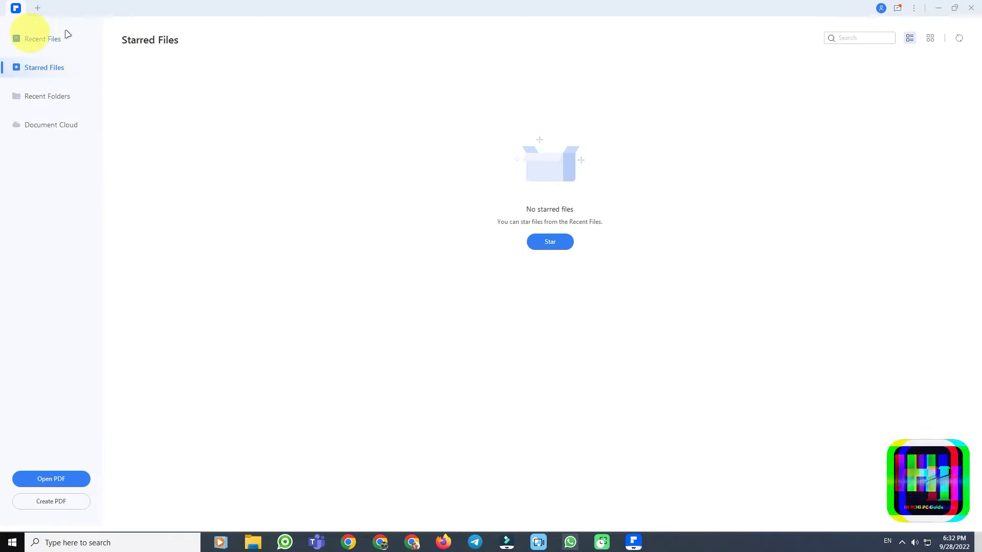
click(33, 102)
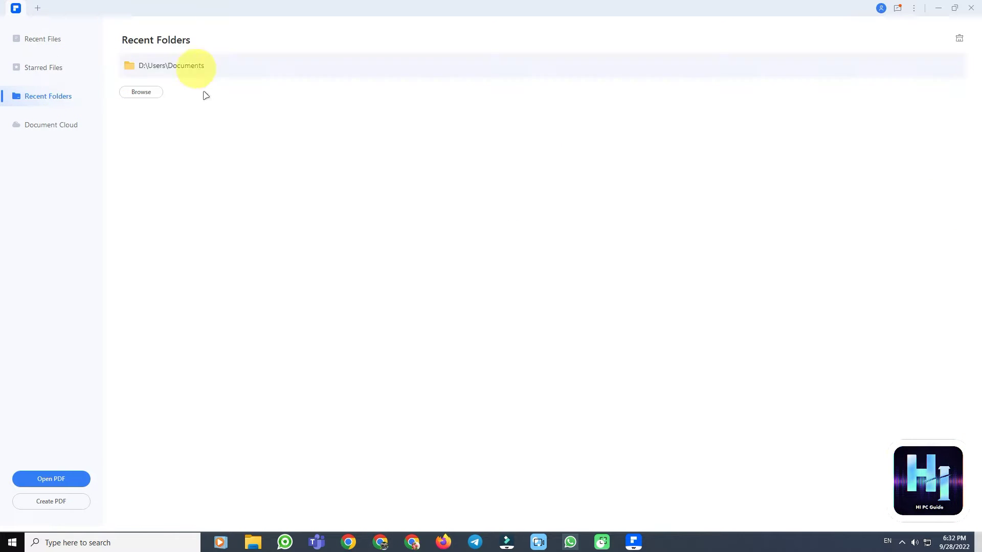
click(60, 127)
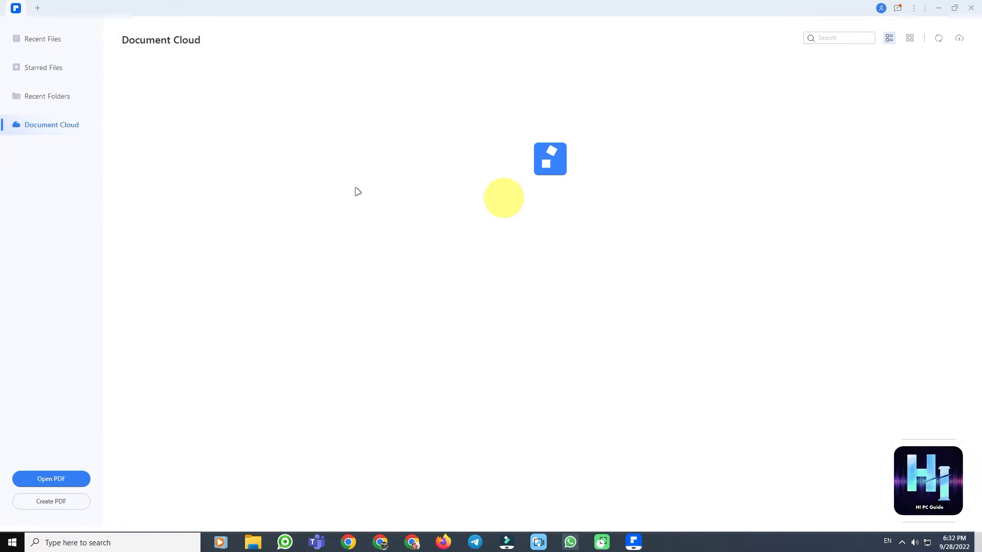
click(51, 42)
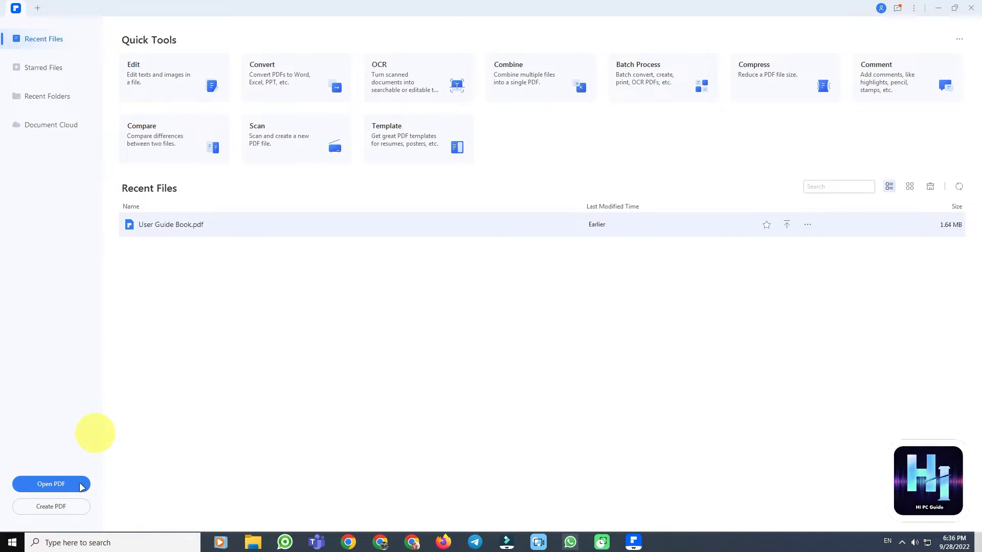
click(71, 505)
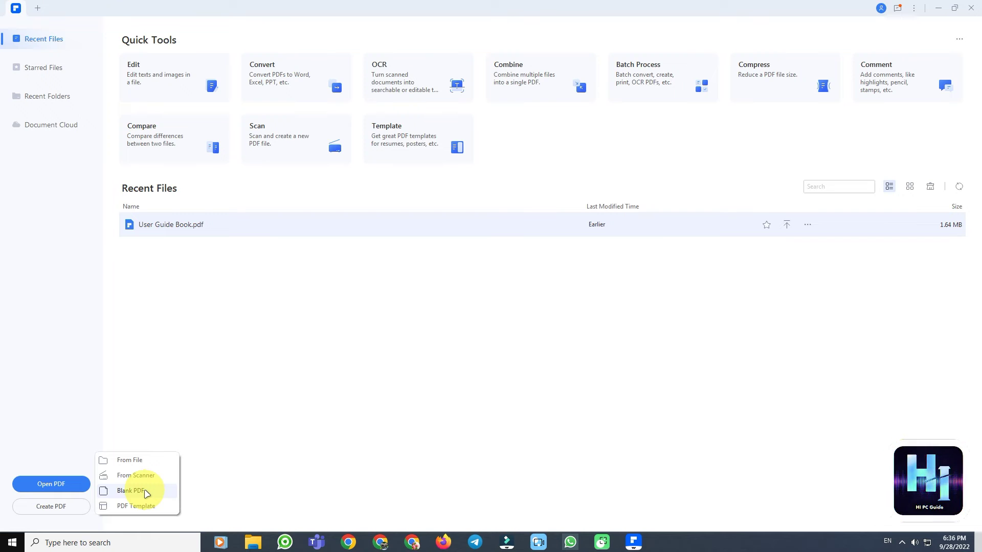
click(134, 460)
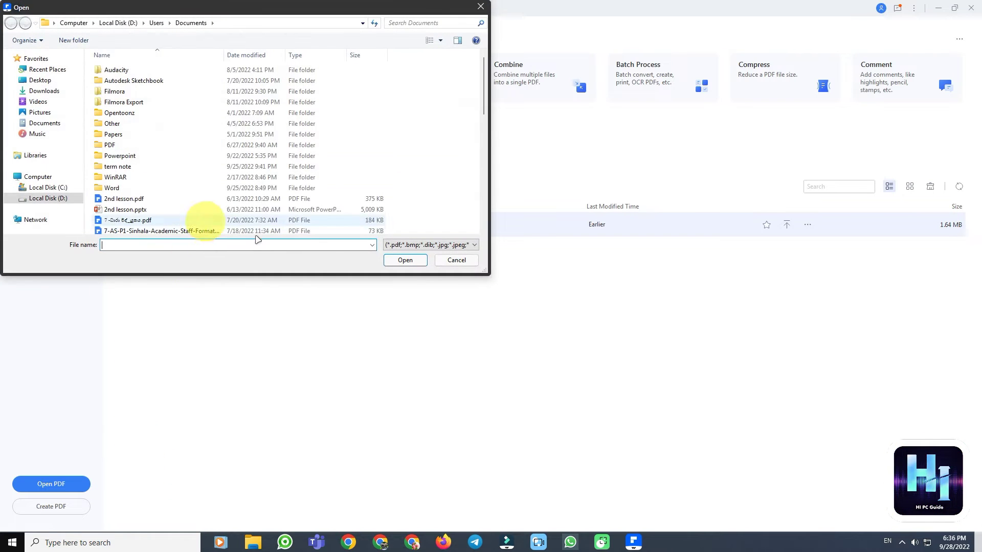
click(455, 260)
click(70, 506)
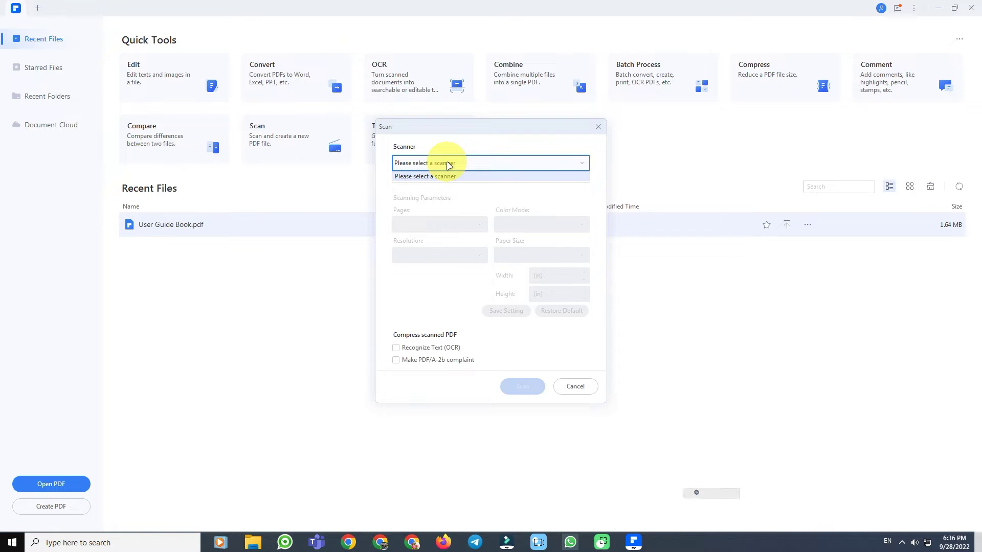
click(450, 176)
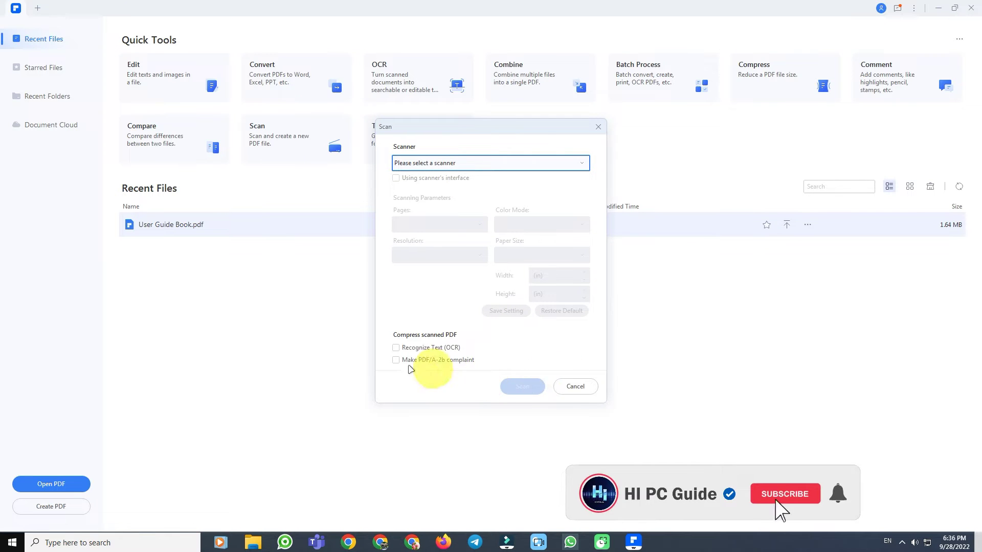
click(575, 386)
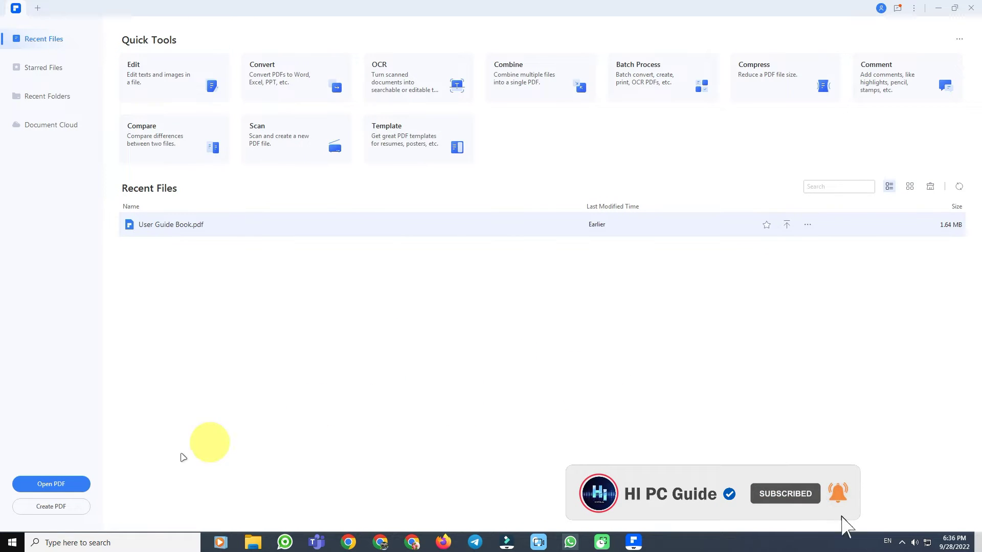
Step: Create a new blank PDF document
click(51, 507)
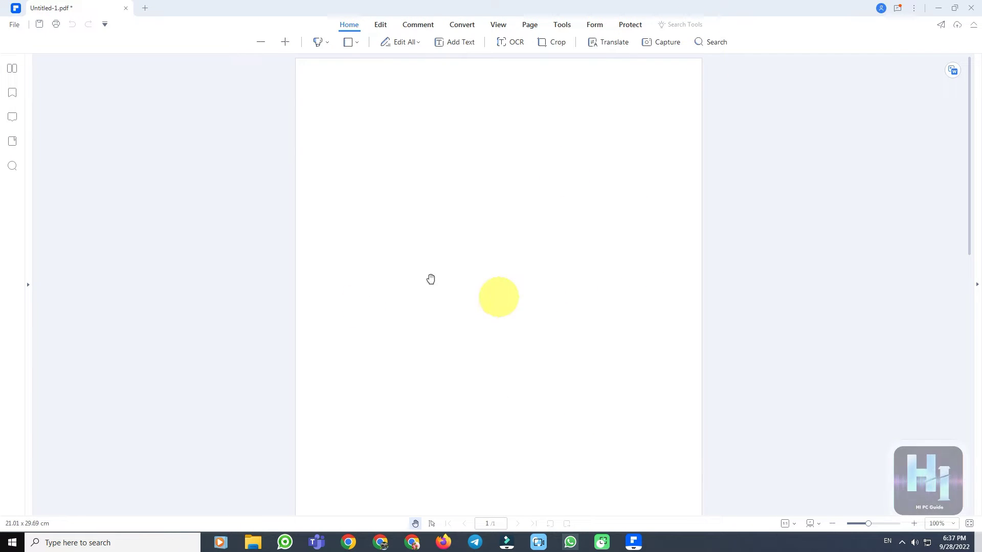
click(285, 42)
click(260, 42)
click(327, 44)
click(324, 63)
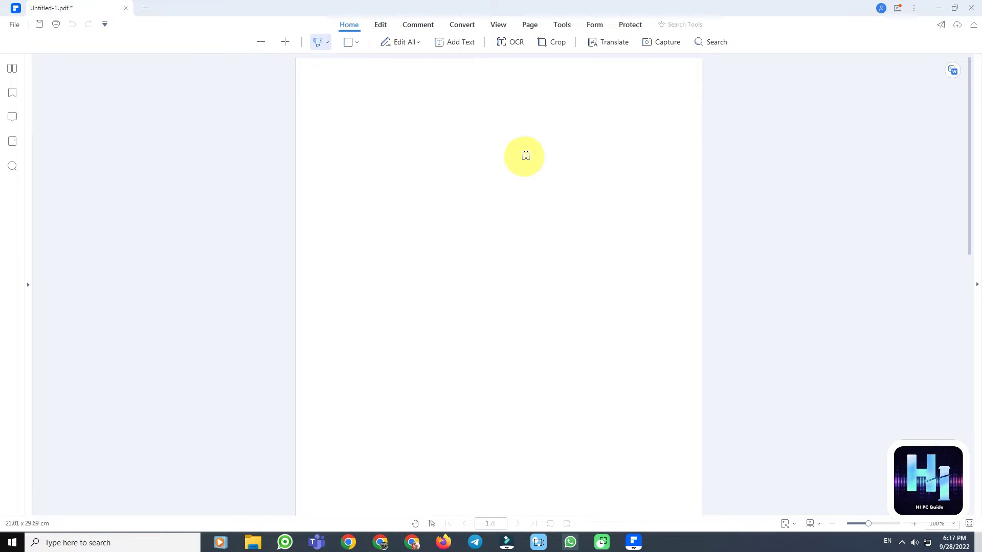
Step: Try to draw two rectangles in the upper half of the blank page
click(357, 46)
click(358, 60)
drag(516, 237, 453, 209)
drag(363, 124, 494, 189)
Step: Draw two long diagonal arrows that cross each other in the middle of the page, both pointing upward
click(357, 42)
click(369, 118)
drag(384, 304, 543, 199)
drag(573, 306, 407, 204)
Step: Draw a nearly horizontal line above the crossed arrows and a circle below them
click(356, 42)
click(366, 98)
drag(366, 132, 575, 130)
click(357, 42)
click(366, 81)
drag(437, 292, 547, 399)
Step: Draw a closed triangle from connected line segments to the right of the crossed arrows
click(356, 42)
click(366, 177)
click(599, 140)
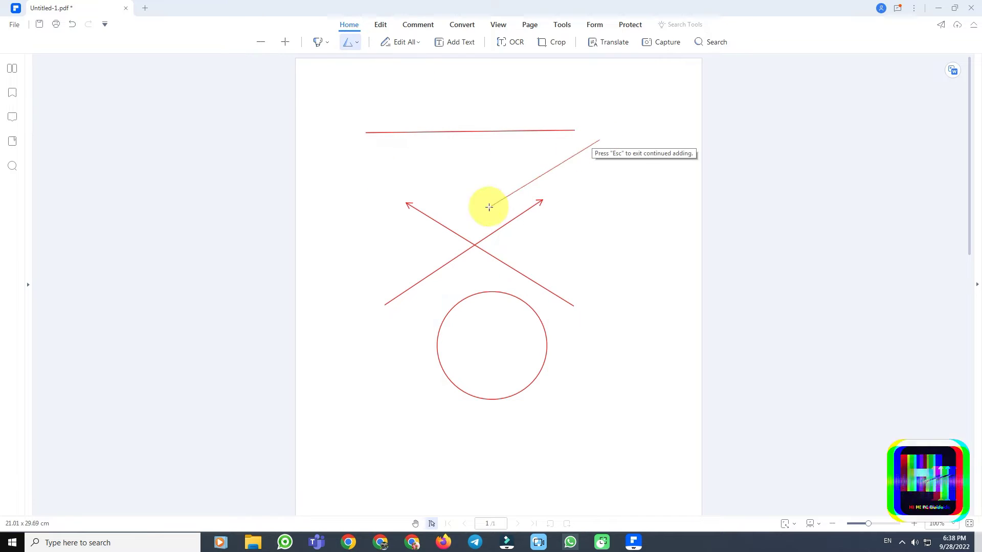
click(544, 250)
click(645, 211)
click(599, 143)
Step: Draw a three-cornered cloud shape at the lower left of the circle, partly overlapping it
click(356, 42)
click(366, 155)
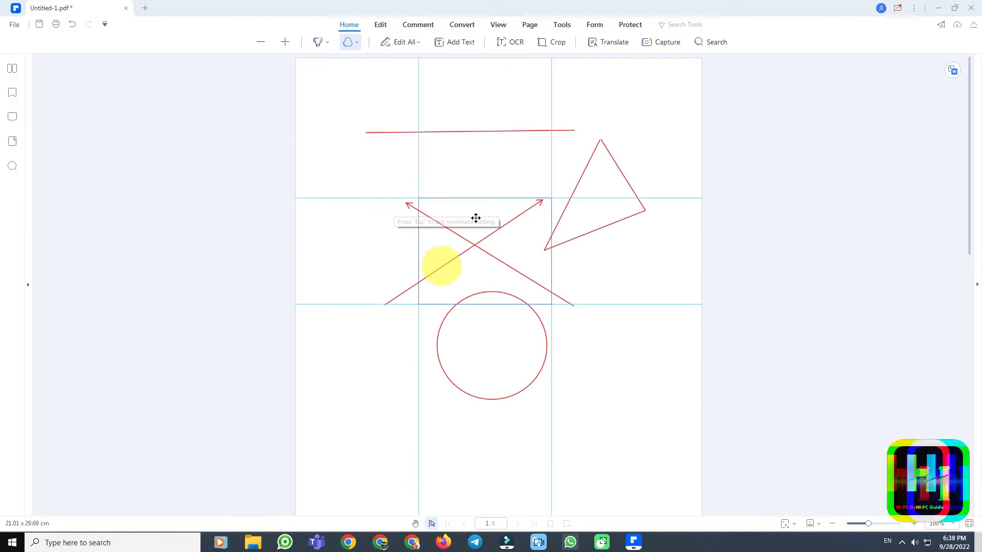
click(384, 330)
click(387, 407)
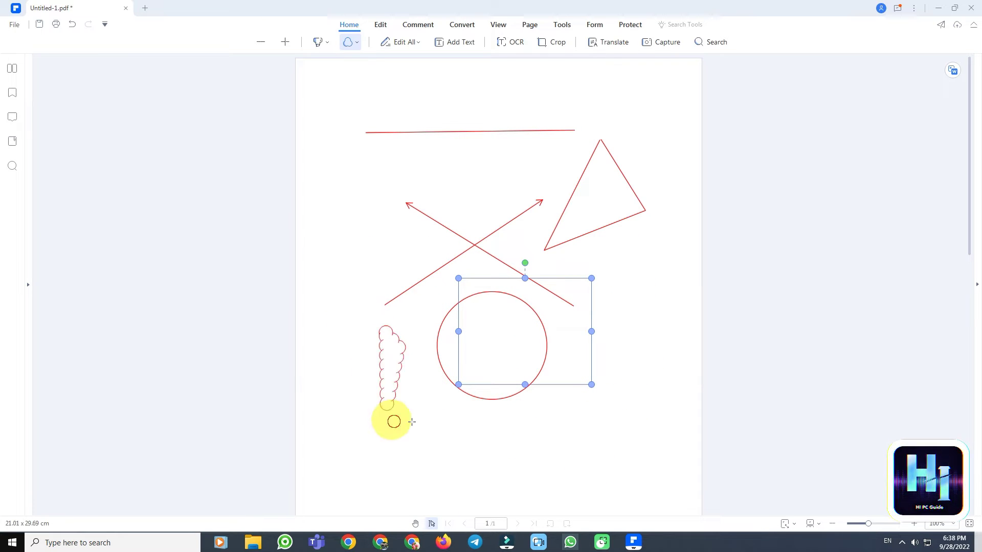
double_click(547, 443)
Step: Draw a five-sided polygon below the left end of the horizontal line
click(356, 42)
click(377, 158)
click(390, 148)
click(344, 186)
click(371, 235)
click(433, 223)
double_click(438, 168)
Step: Draw a small irregular polygon between the pentagon and the triangle, just below the horizontal line
click(475, 154)
click(528, 148)
click(510, 178)
click(471, 179)
double_click(469, 170)
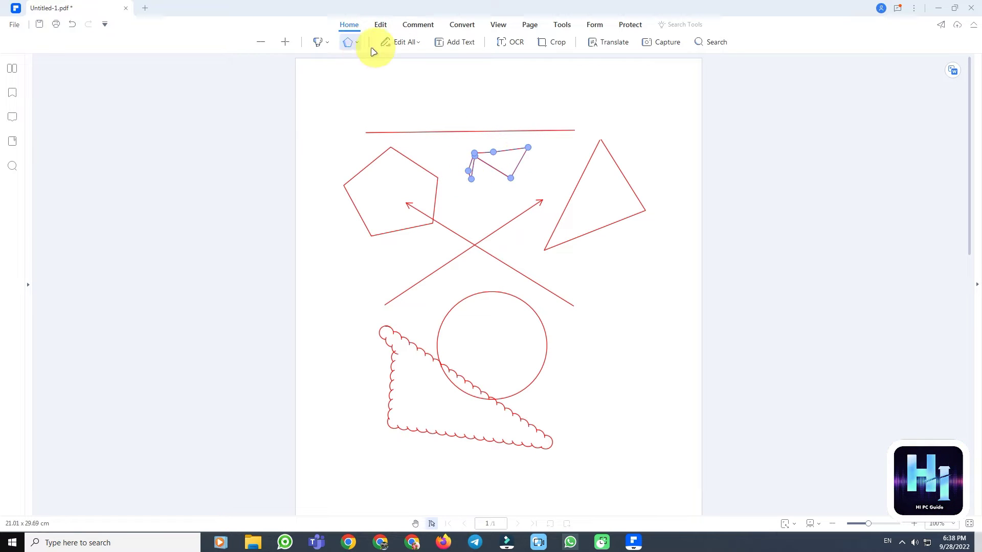
click(359, 43)
click(360, 43)
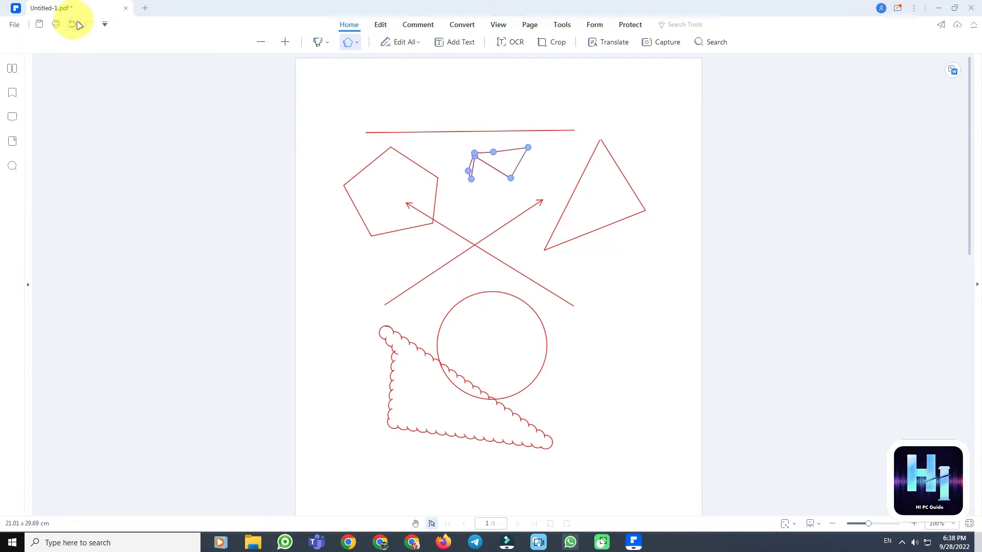
Step: Undo all the drawn shapes to clear the page
click(72, 24)
click(72, 24)
click(72, 24)
click(74, 26)
click(75, 25)
click(74, 25)
click(74, 25)
click(74, 25)
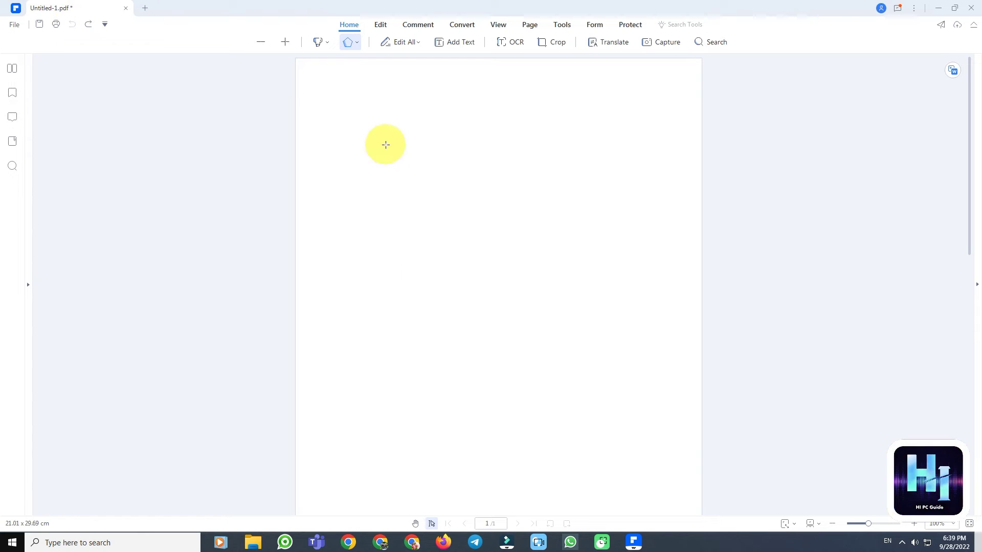
Step: Turn on editing of all content and add the text "Hello" in the upper left part of the page
click(400, 42)
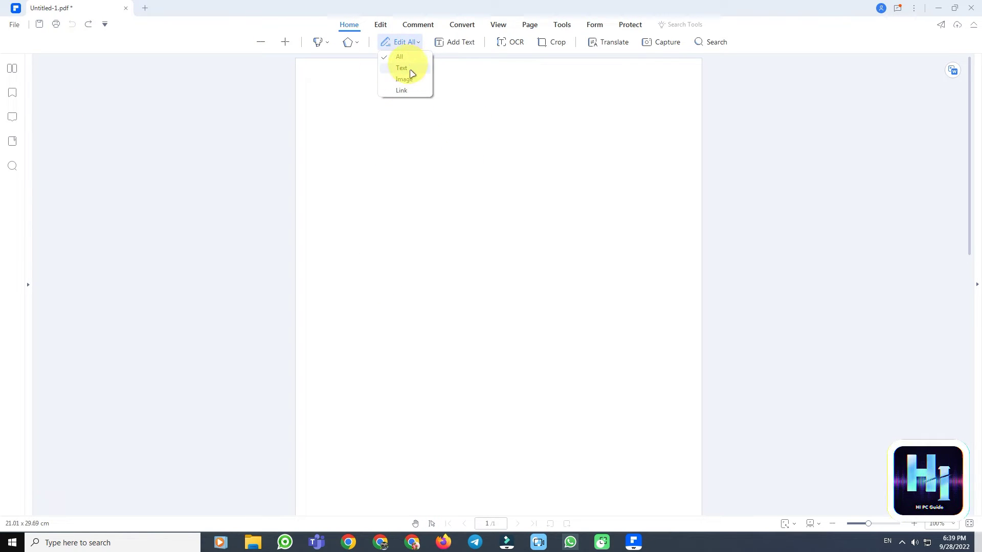
click(473, 113)
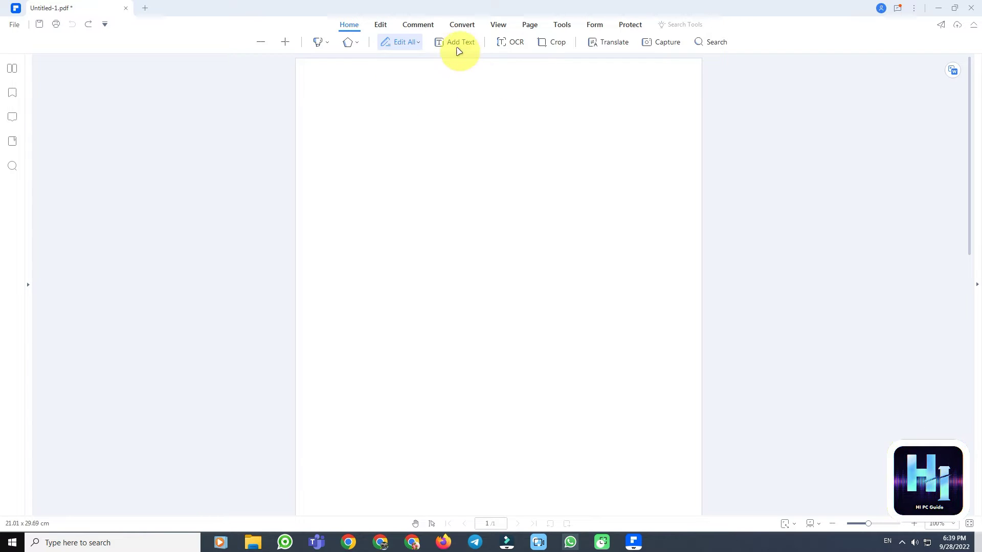
click(465, 45)
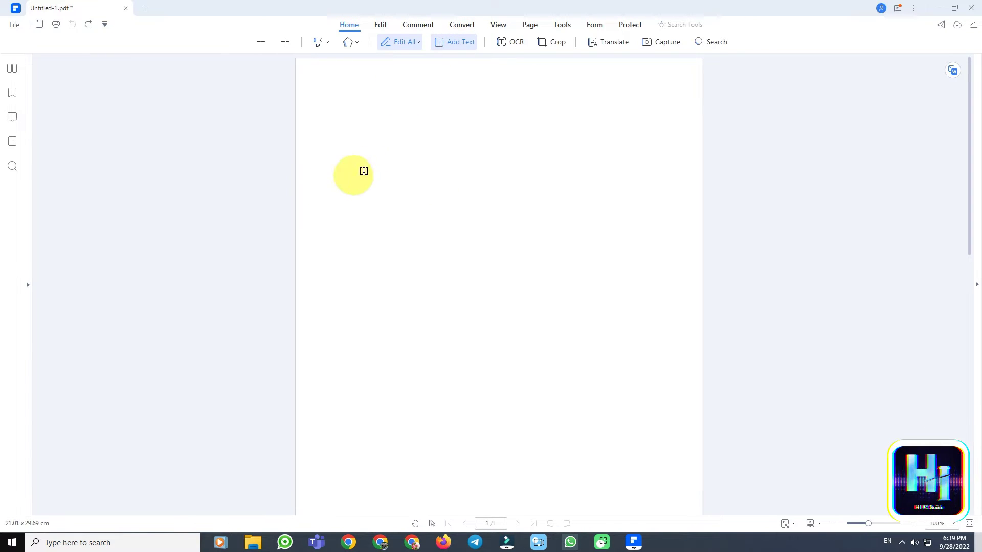
click(460, 43)
click(384, 155)
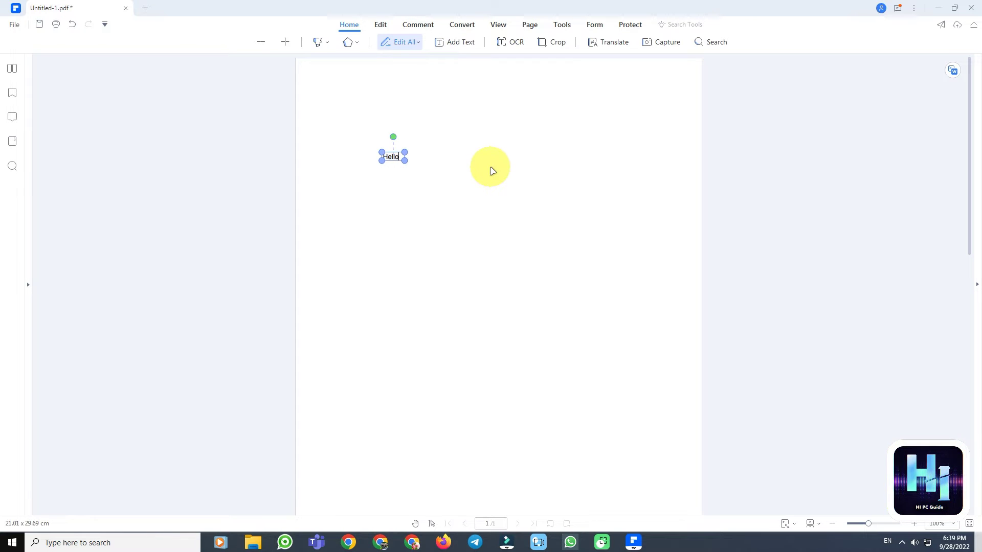
click(491, 170)
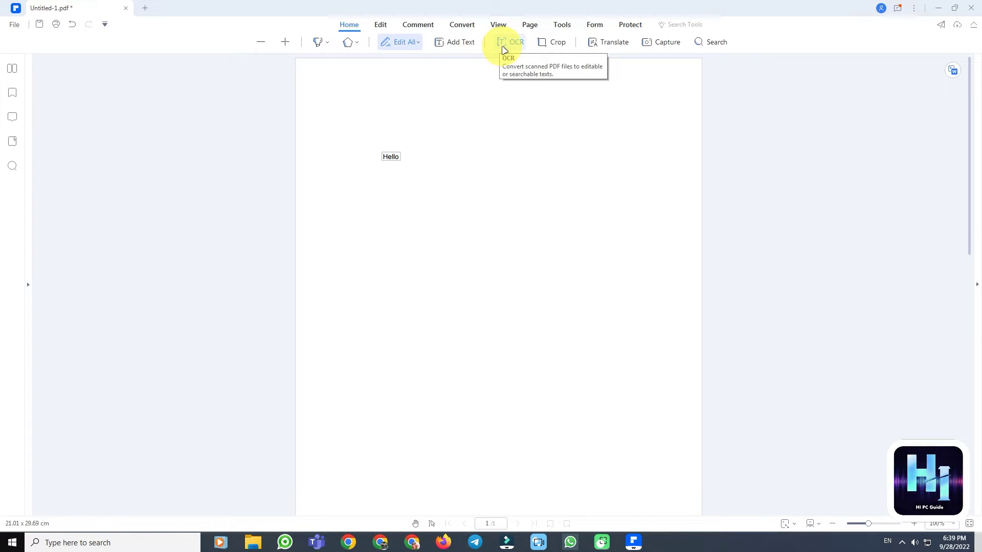
Step: Crop the page with a bottom margin of 7.46 cm and apply it
click(560, 44)
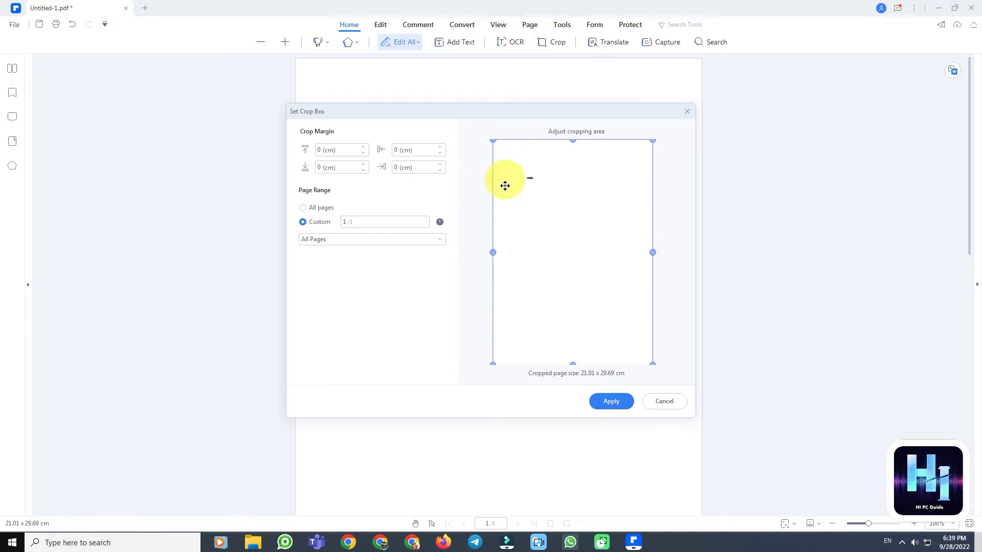
drag(493, 364, 491, 307)
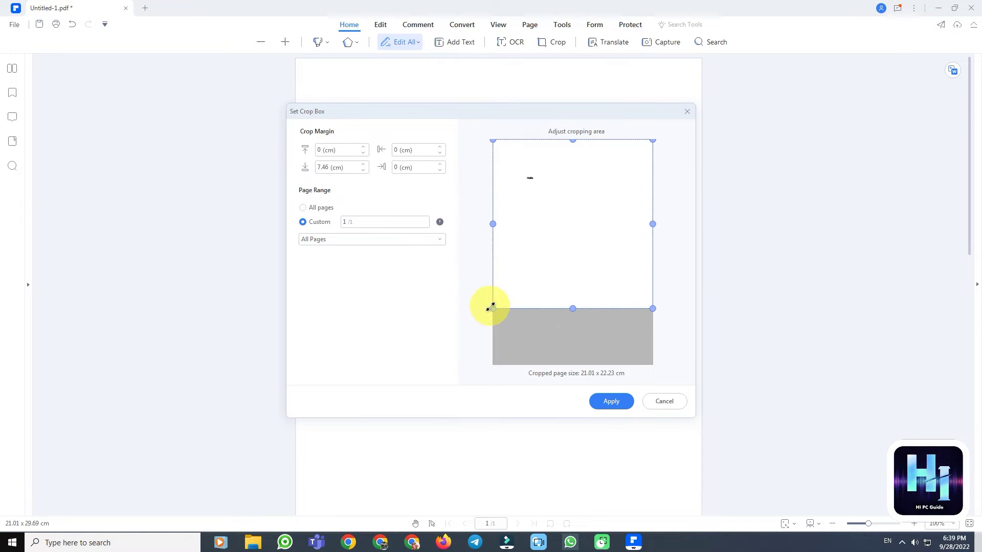
click(611, 401)
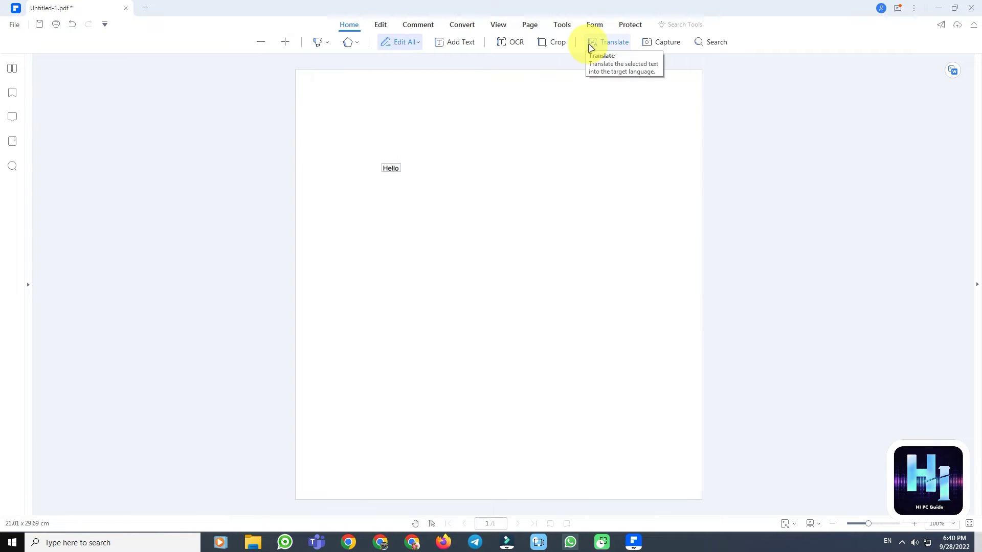
Step: Bring up the translation panel to look at its options and close it again
click(609, 42)
click(872, 140)
click(949, 223)
click(611, 43)
click(872, 142)
click(973, 151)
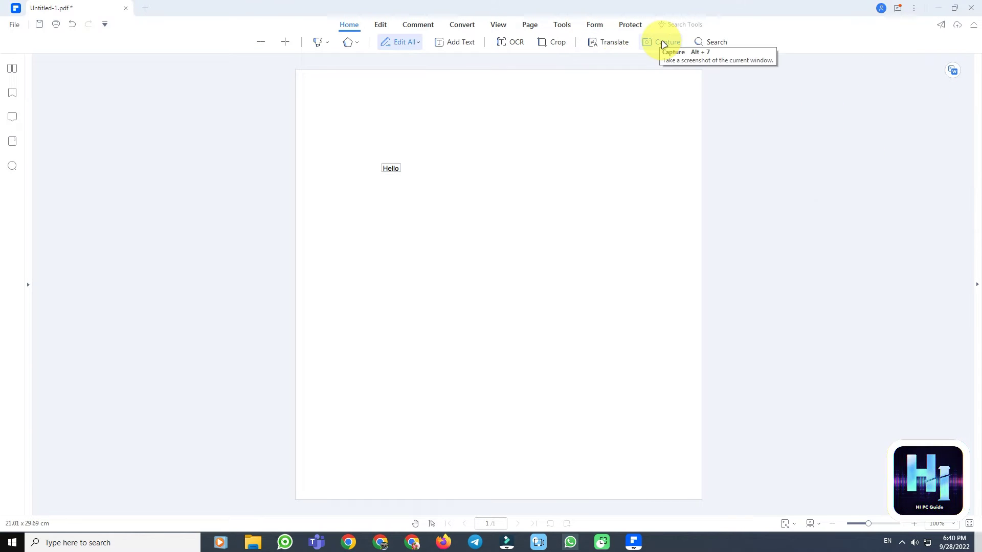
Step: Search the document for the word "hello" and close the search
click(702, 44)
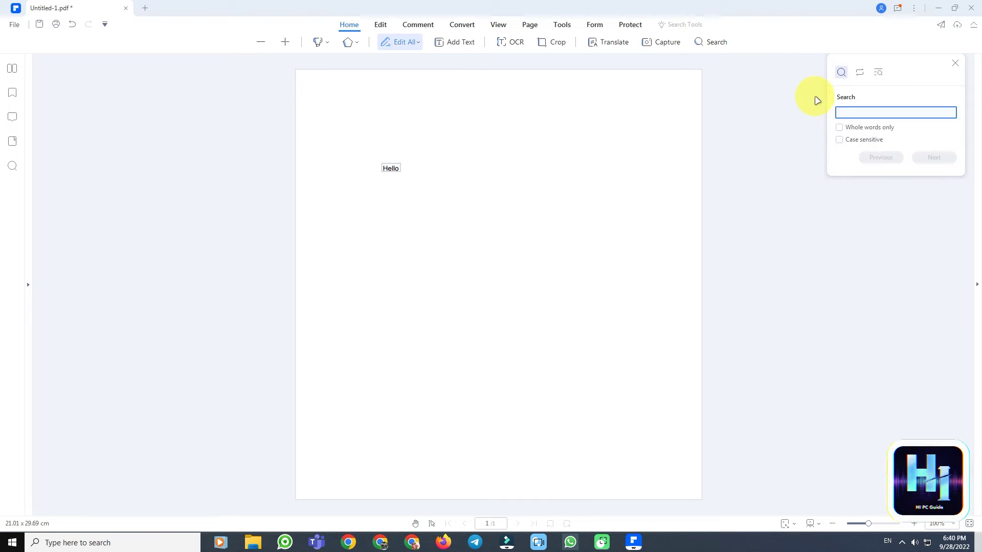
click(944, 158)
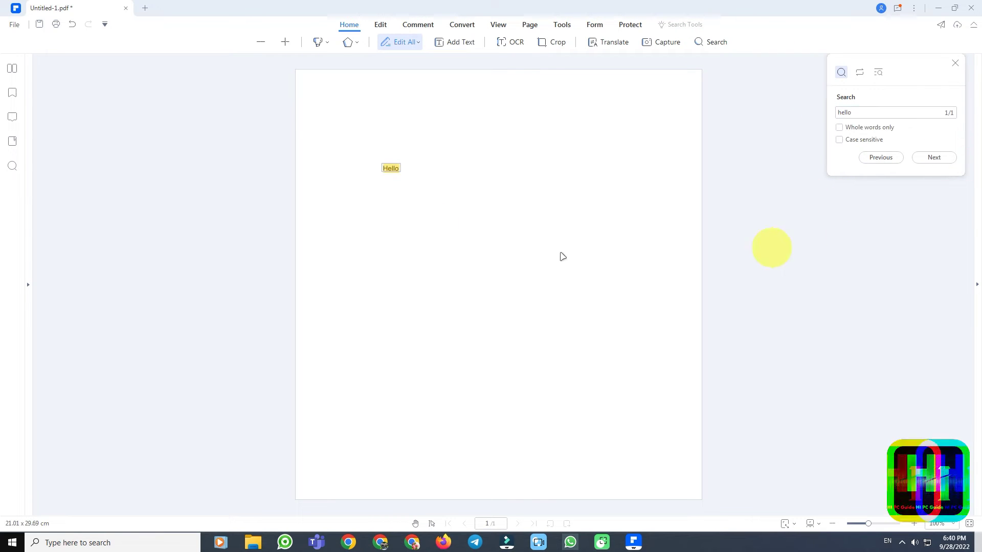
click(390, 168)
click(955, 63)
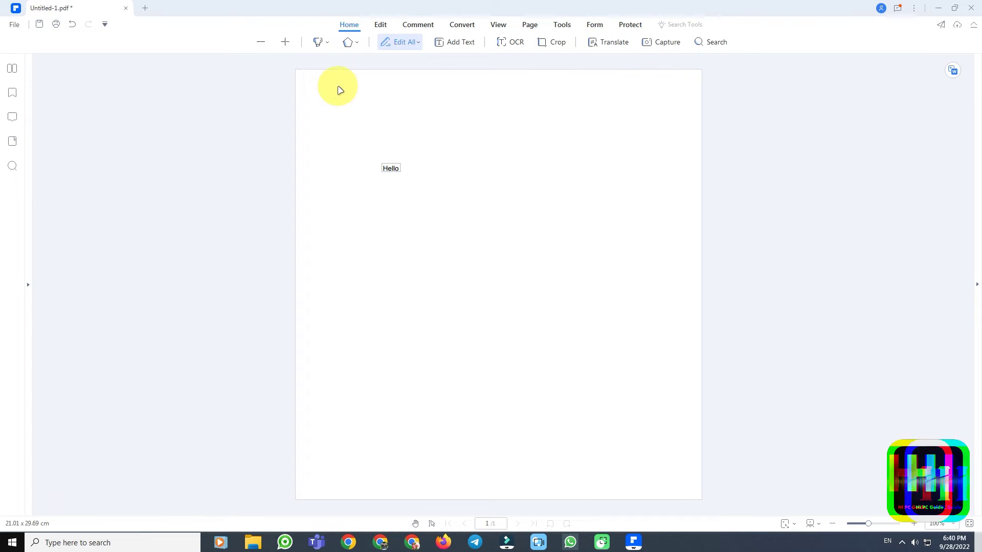
Step: Insert the circular sound-wave image and place it in the upper right part of the page
click(371, 29)
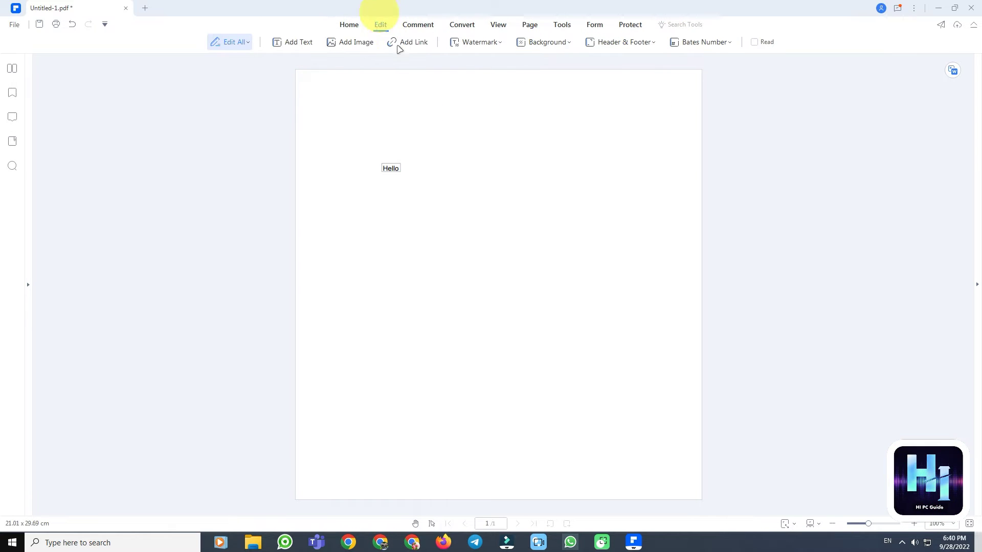
click(351, 43)
click(22, 112)
double_click(285, 103)
click(499, 307)
mouse_move(434, 329)
mouse_down()
mouse_move(549, 347)
mouse_move(589, 122)
mouse_up()
click(414, 42)
drag(367, 325, 629, 448)
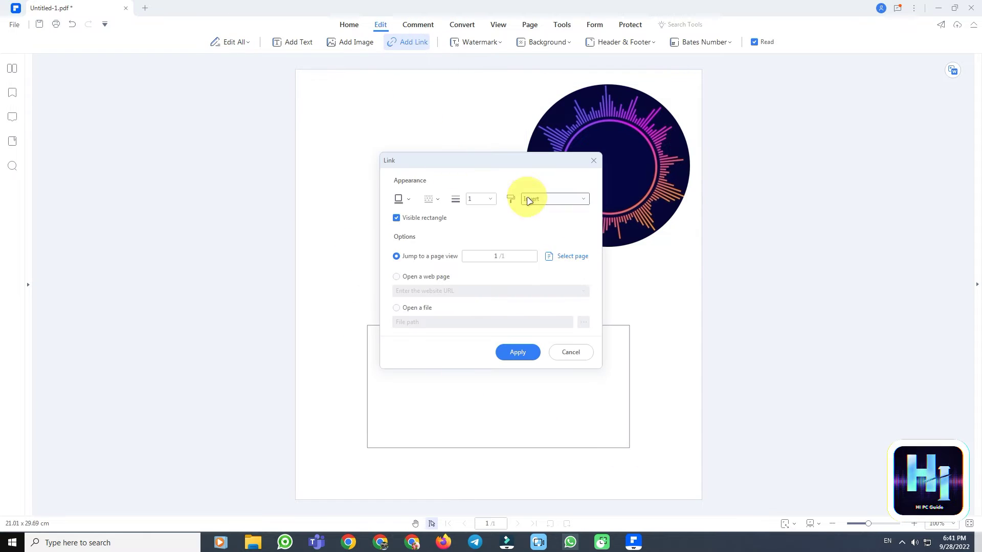
click(399, 278)
text(www.google.com)
key(Return)
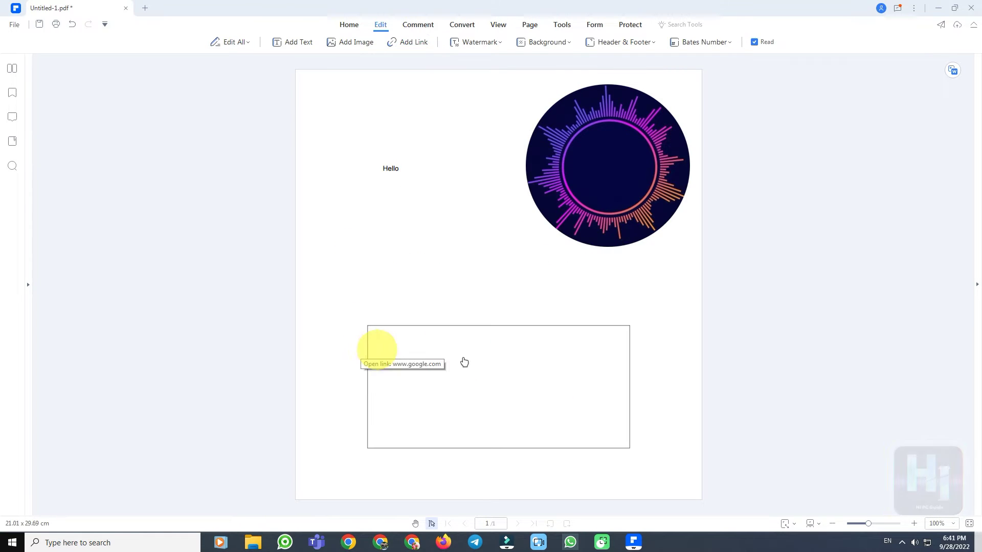
Step: Test the rectangle's link by opening it in the browser, and close the browser window
click(430, 369)
click(454, 283)
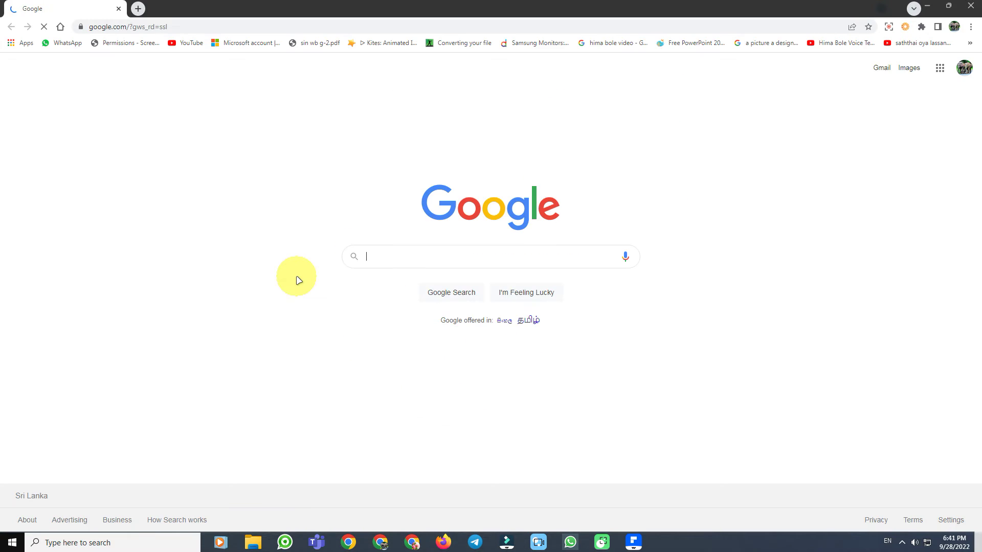
click(970, 7)
Step: Start a new text watermark reading "PDFelement" in italic Times New Roman
click(476, 42)
click(504, 59)
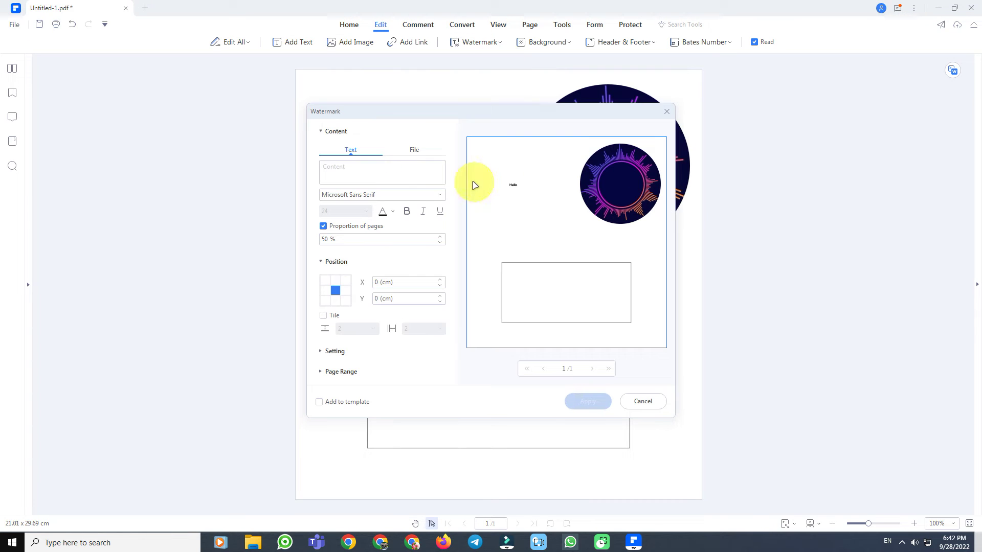
click(349, 175)
text(PDFelement)
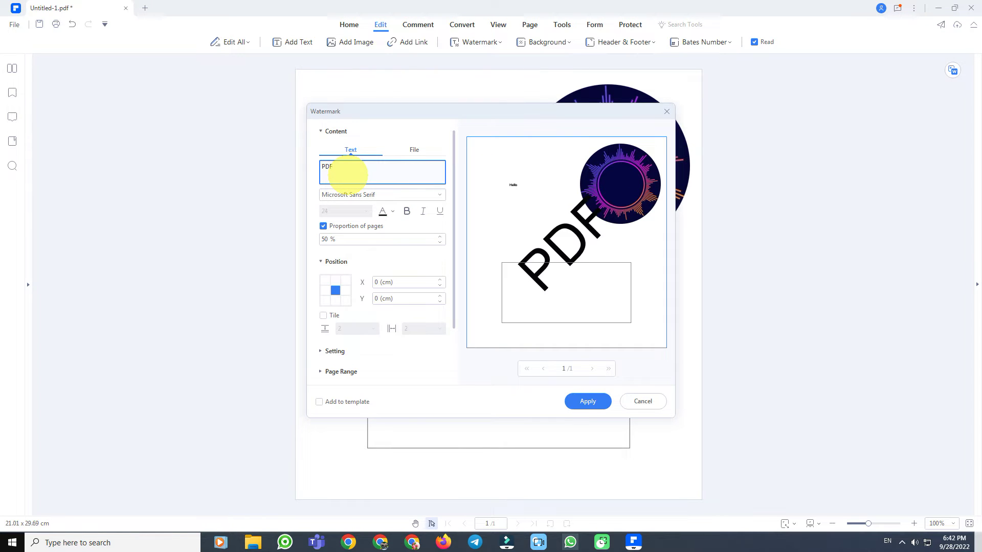
click(407, 211)
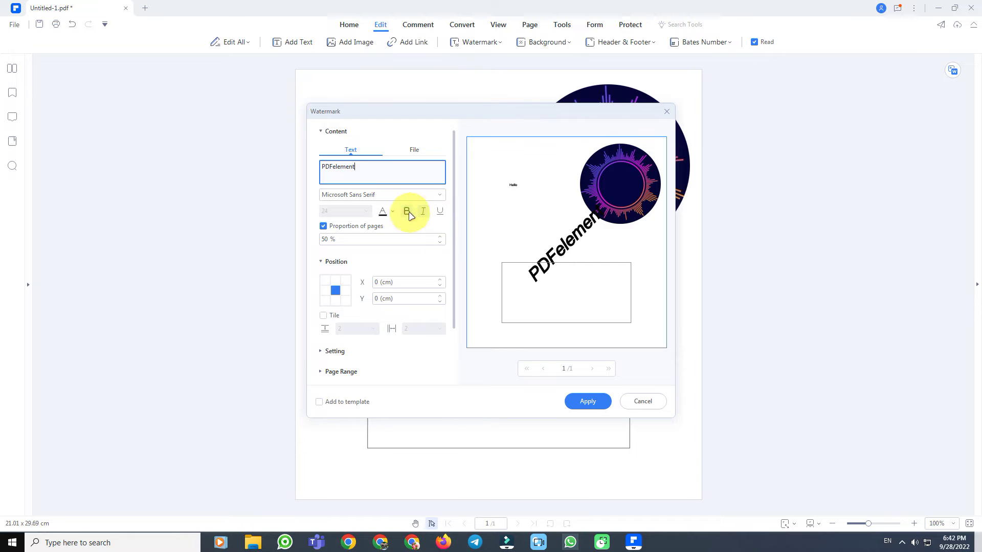
click(407, 211)
click(351, 195)
scroll(377, 348, down, 10)
click(358, 339)
Step: Try offsetting the watermark by 3 cm in X and tiling it across the page
click(335, 343)
click(334, 309)
click(439, 294)
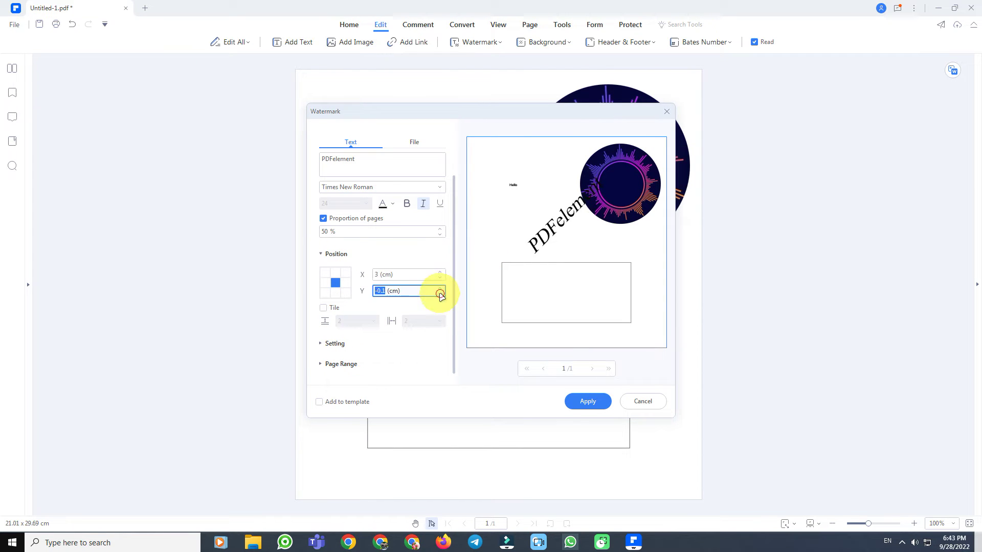
click(330, 309)
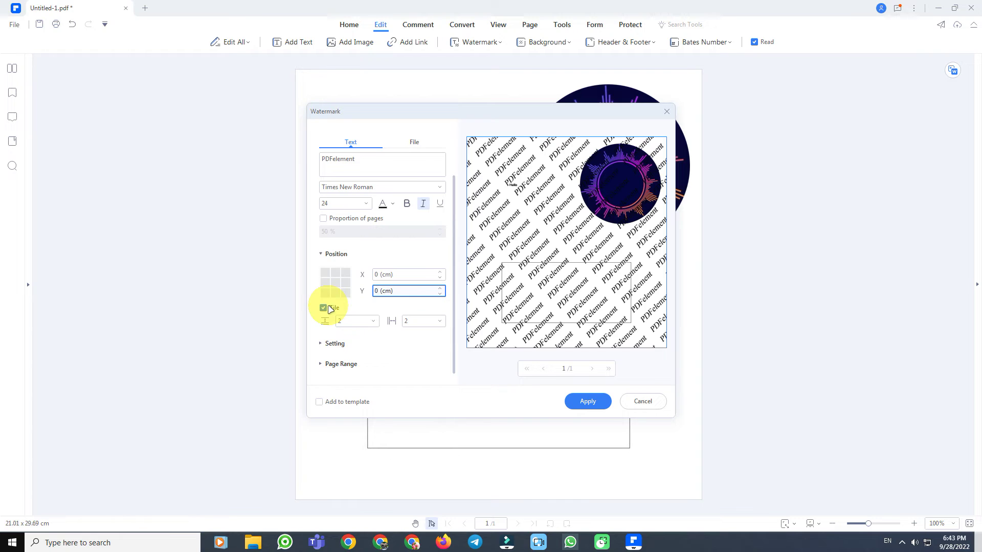
click(323, 307)
Step: Set the watermark's rotation to -45° and its opacity to 24%
click(334, 343)
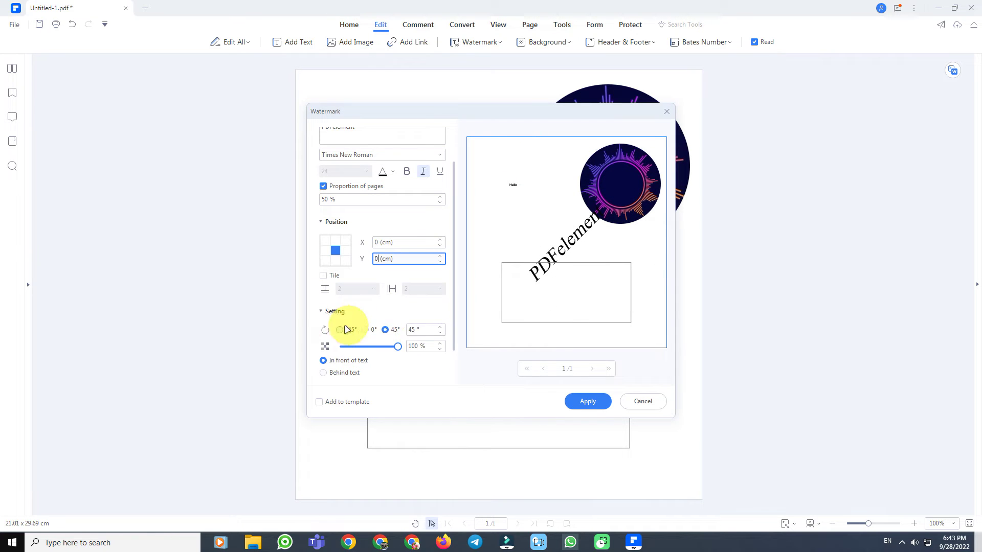
click(349, 330)
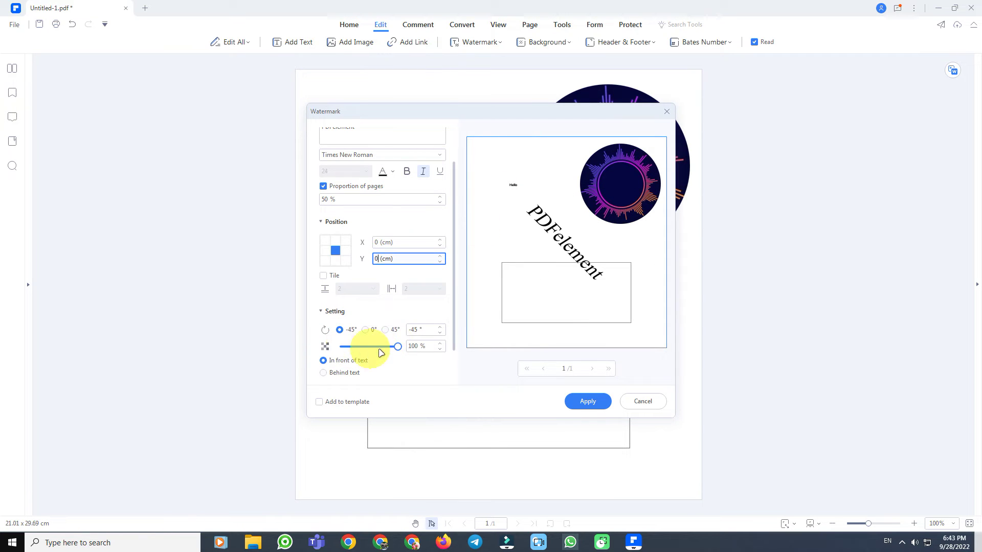
scroll(347, 358, down, 3)
Step: Choose odd pages for the watermark's page range and apply the watermark
click(358, 362)
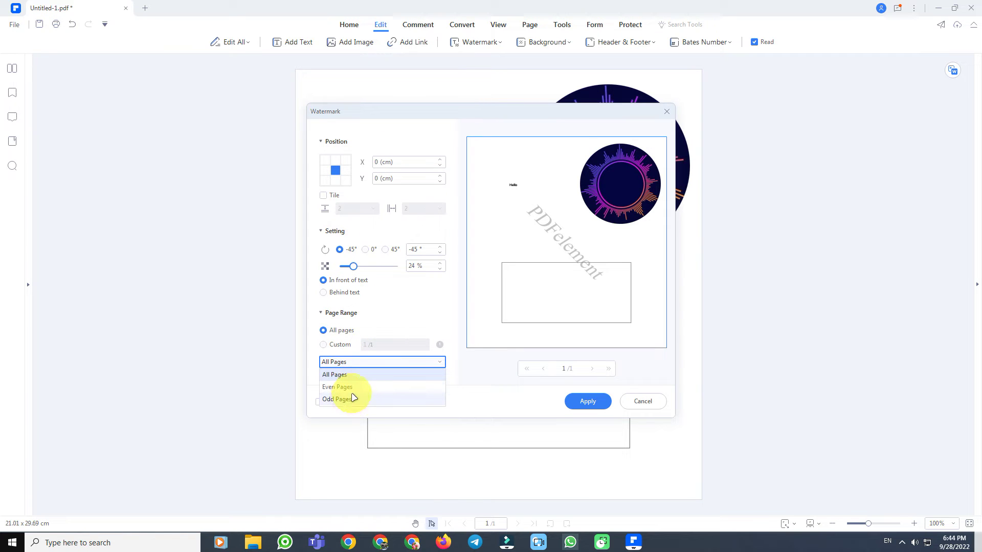
click(352, 400)
click(323, 344)
scroll(338, 307, up, 5)
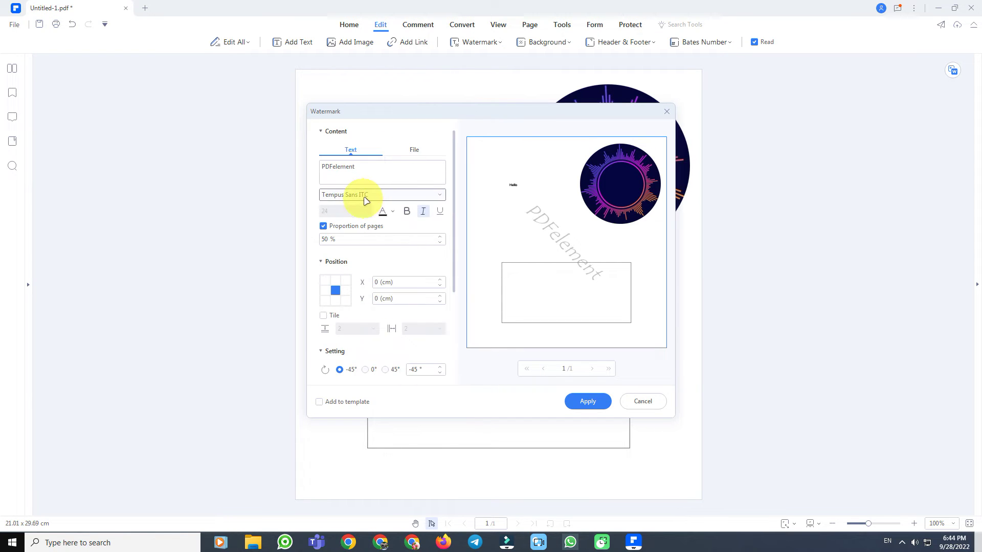
click(415, 151)
click(351, 150)
click(588, 401)
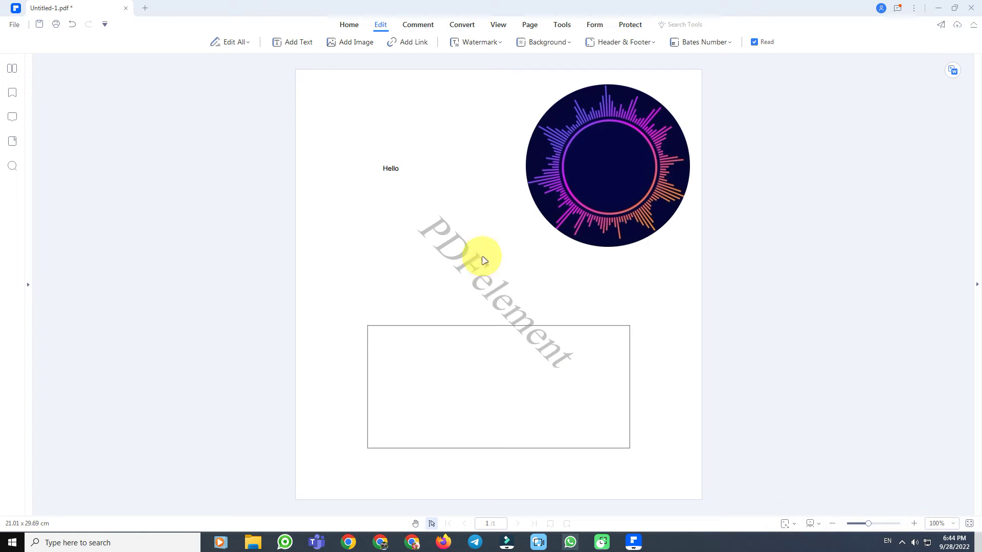
Step: Start a new header reading "Wondershare" and expand its additional settings and page range
click(620, 42)
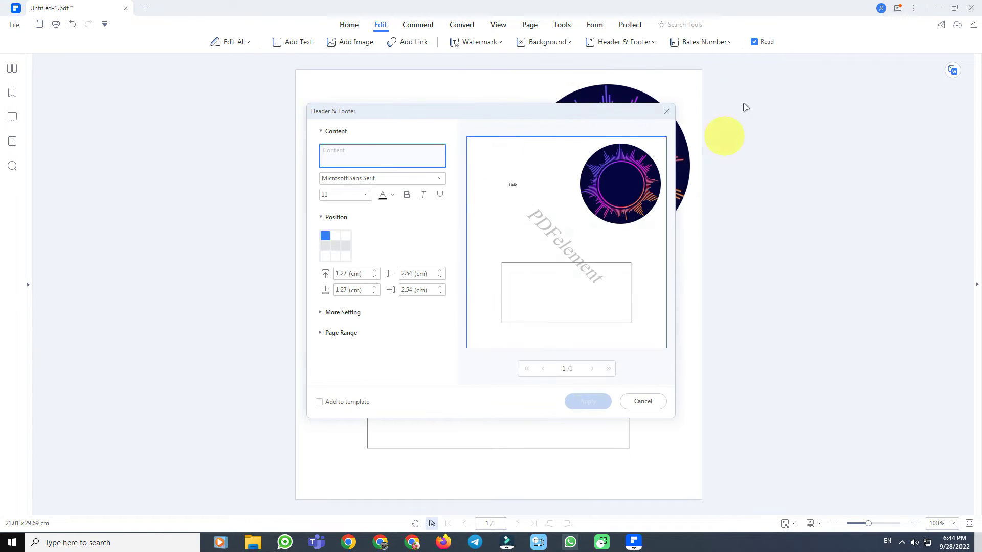
text(Wondershare)
click(343, 313)
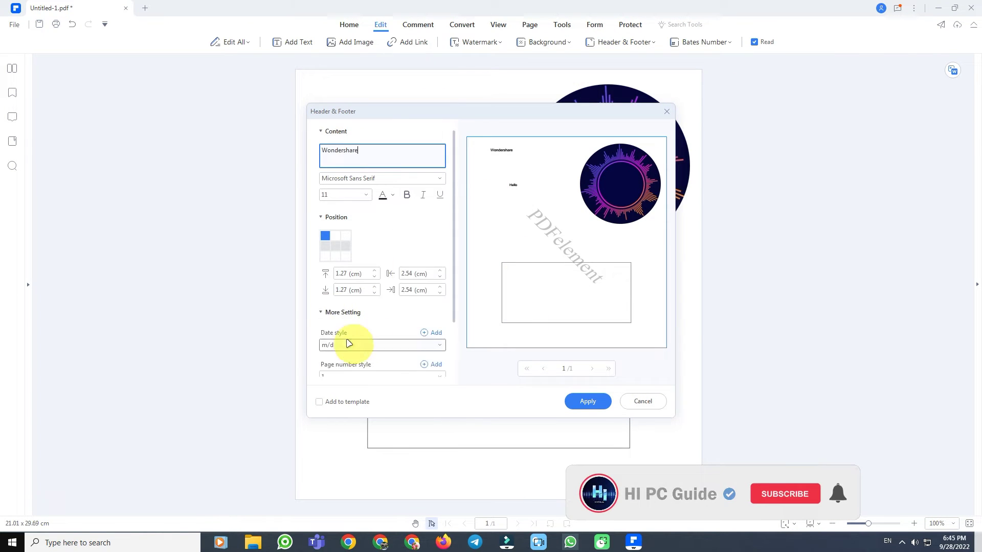
scroll(370, 342, down, 3)
click(341, 370)
scroll(342, 302, down, 2)
scroll(343, 197, up, 2)
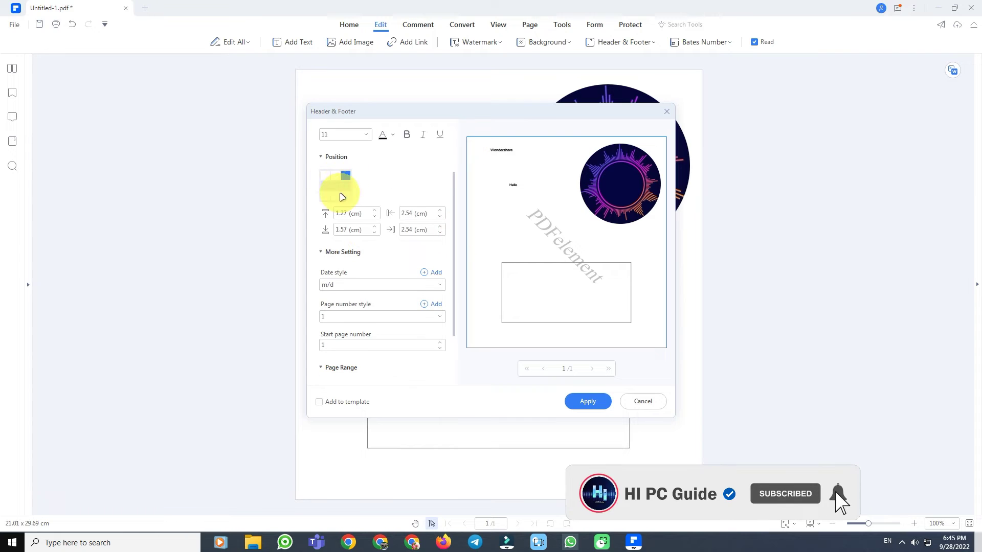
Step: Add a page number in style 1 to the header text and apply the header
click(328, 285)
click(377, 316)
scroll(404, 369, down, 3)
click(587, 401)
click(619, 41)
click(629, 58)
click(529, 284)
Step: Move the circular image toward the middle of the page, above the link rectangle
click(618, 165)
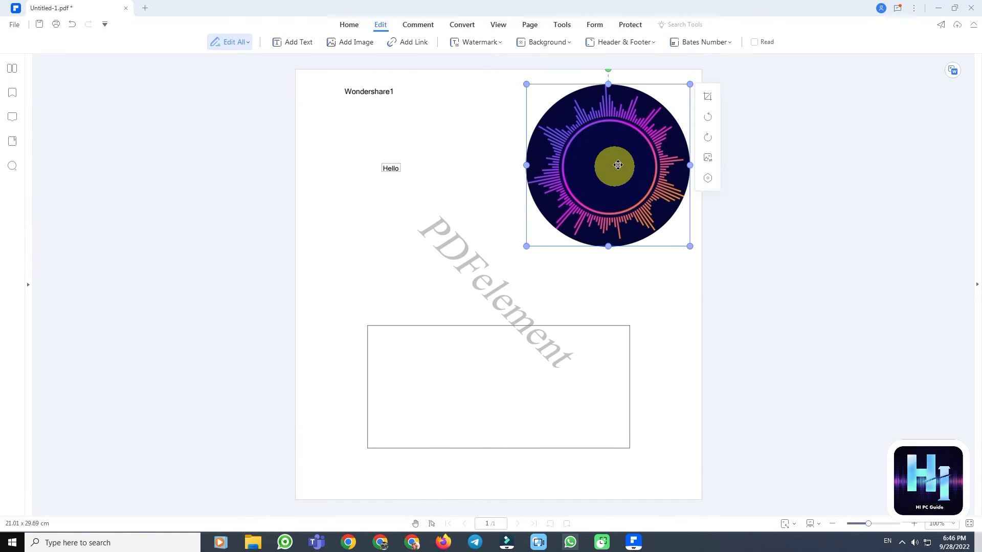
drag(618, 164, 530, 203)
click(537, 471)
Step: Add a Bates number in the middle of the page and apply it
click(704, 42)
click(684, 59)
click(585, 401)
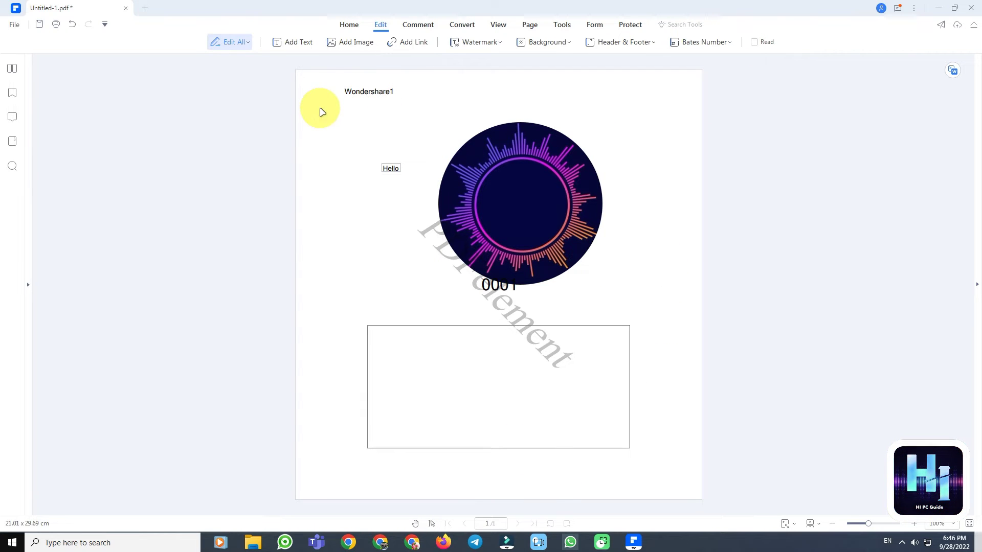
Step: Highlight the word "Hello" in yellow
click(415, 27)
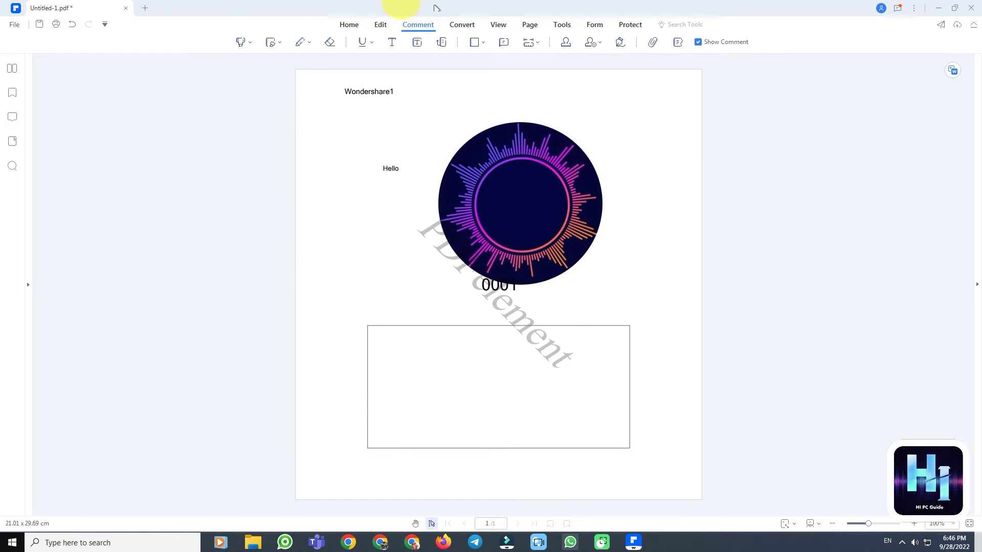
click(241, 43)
drag(382, 168, 400, 168)
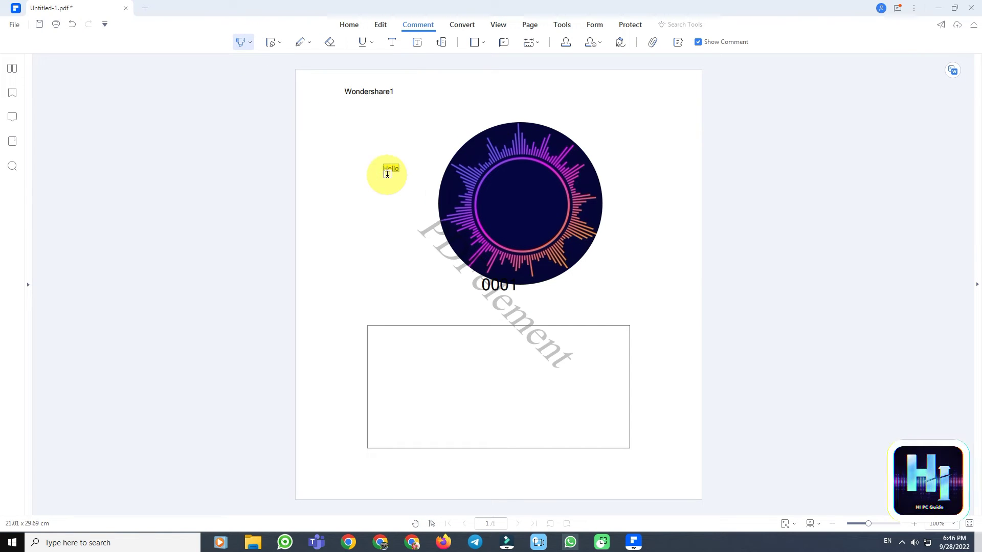
click(411, 175)
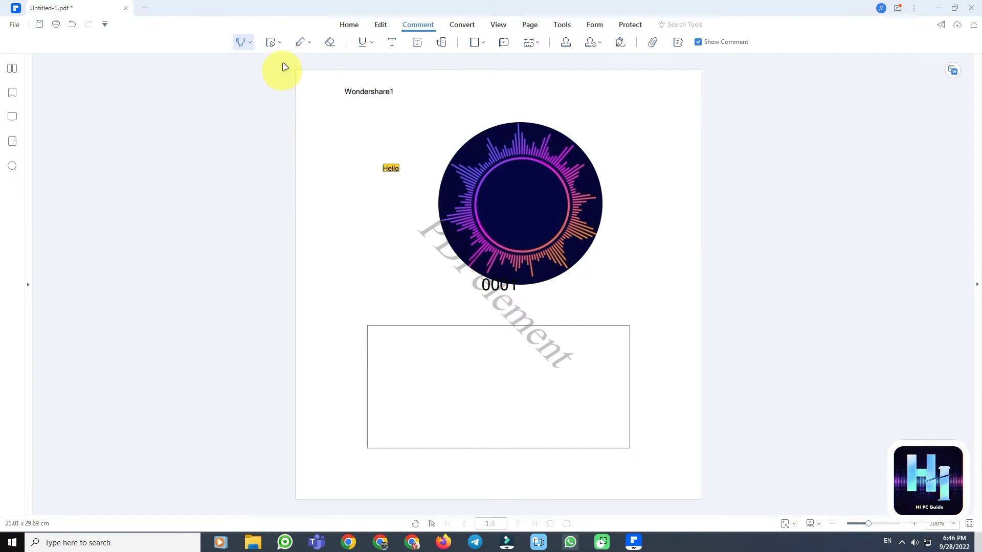
Step: Draw yellow area highlights around "Hello", across the top of the image and at its lower right edge
click(272, 43)
drag(343, 159, 421, 192)
drag(446, 103, 647, 145)
drag(643, 228, 596, 287)
Step: Draw a short pencil stroke below and to the left of the image and try the eraser
click(301, 42)
mouse_move(353, 250)
mouse_down()
mouse_move(362, 278)
mouse_move(376, 278)
mouse_up()
click(329, 42)
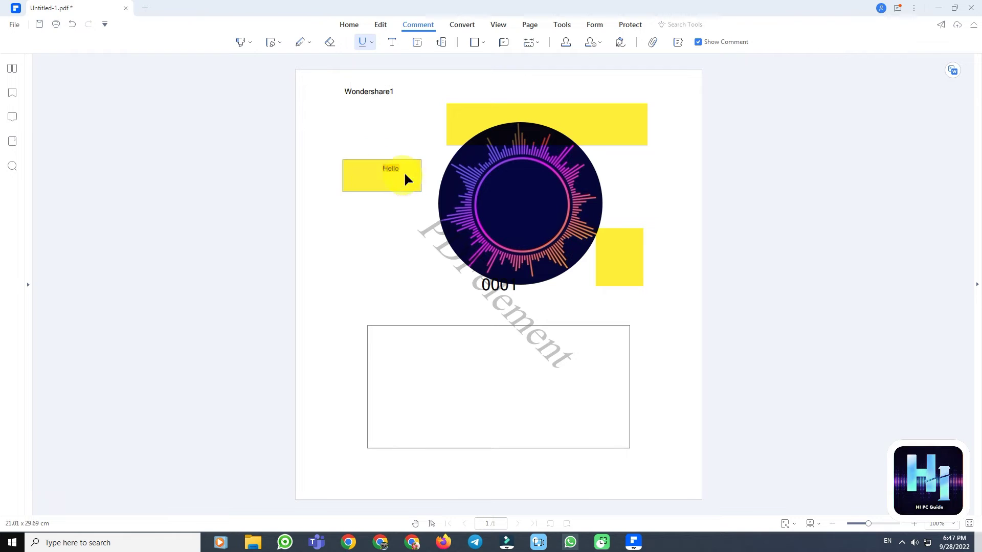
Step: Underline the word "Hello", and place and delete an empty text comment below it
drag(398, 170, 398, 171)
click(391, 41)
click(388, 250)
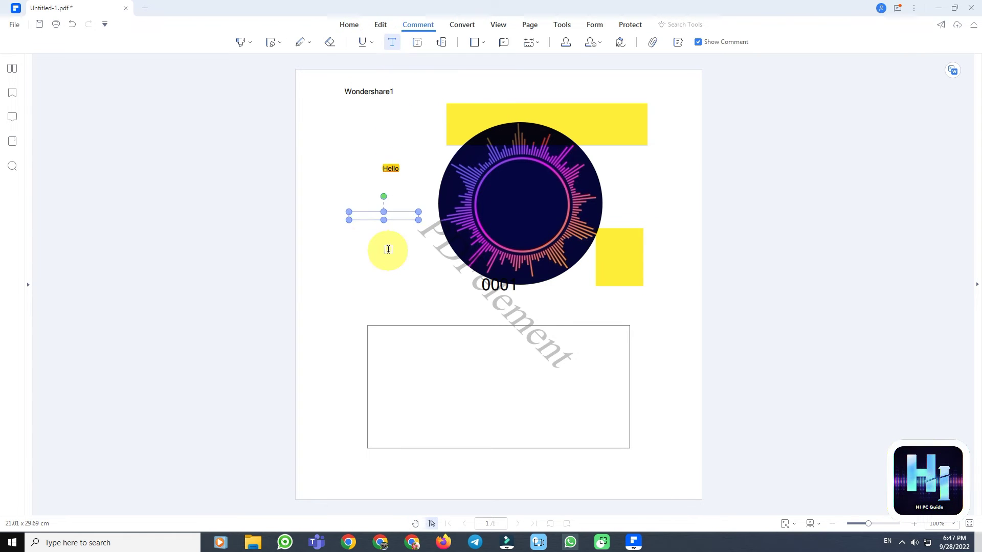
key(Delete)
Step: Add a text callout reading "Hello" to the left of the image and delete it
click(442, 42)
mouse_move(354, 226)
mouse_down()
mouse_move(407, 276)
mouse_move(363, 289)
mouse_up()
click(434, 279)
double_click(426, 275)
text(Hello)
click(359, 299)
key(Delete)
Step: Delete the two area highlights around the image and the underline on "Hello"
click(602, 243)
key(Delete)
click(553, 123)
key(Delete)
click(389, 168)
key(Delete)
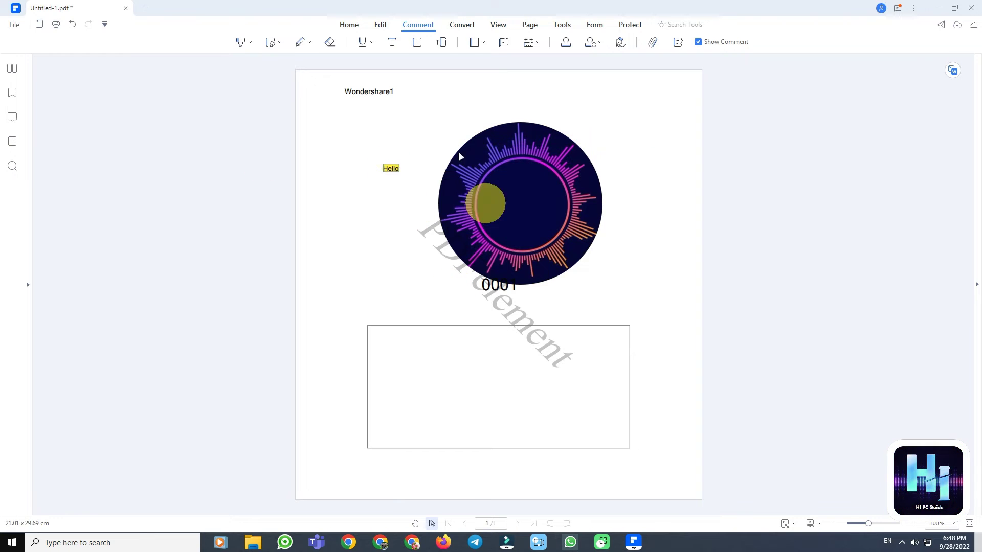
click(473, 44)
click(348, 24)
click(380, 24)
click(418, 24)
Step: Place a note reading "Hi" at the image's upper right edge and a second note below it, and delete them
click(504, 42)
click(602, 140)
click(638, 168)
text(Hi)
click(637, 284)
click(801, 290)
click(503, 42)
click(769, 145)
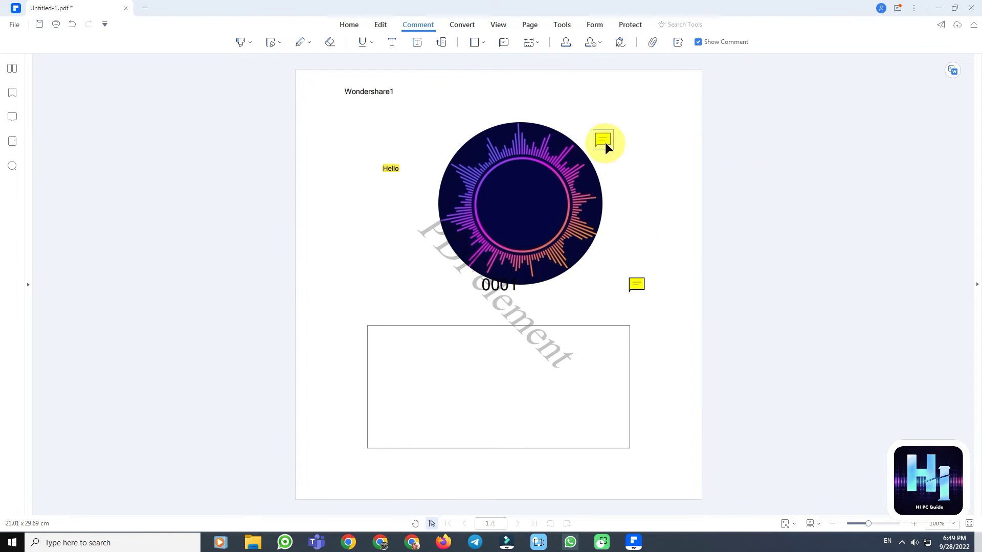
click(607, 146)
key(Delete)
Step: Place a green check mark stamp near the page's lower right corner, and look at the custom stamp form
click(565, 42)
click(615, 274)
click(656, 482)
click(591, 42)
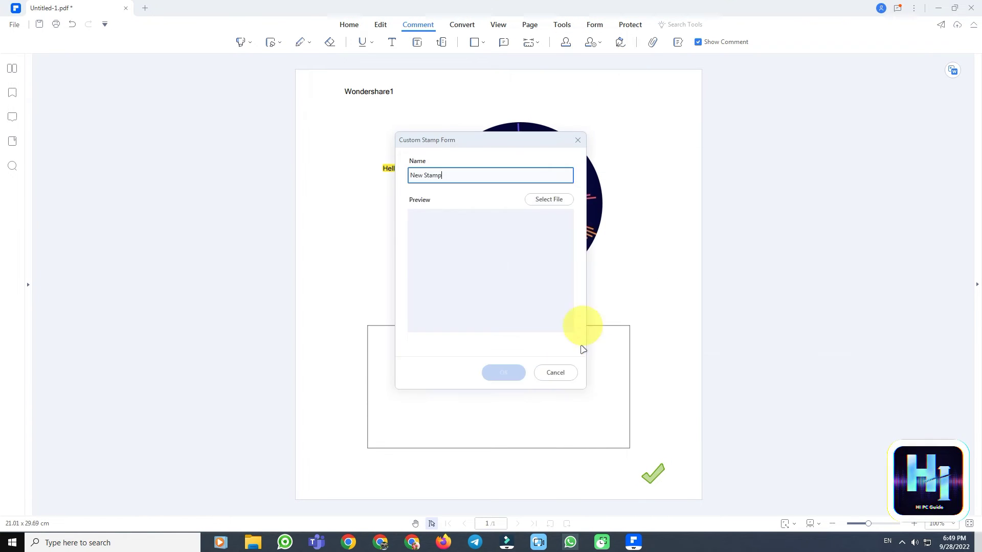
click(576, 140)
Step: Start creating a new signature and browse for an image to upload, without choosing one
click(620, 41)
click(672, 66)
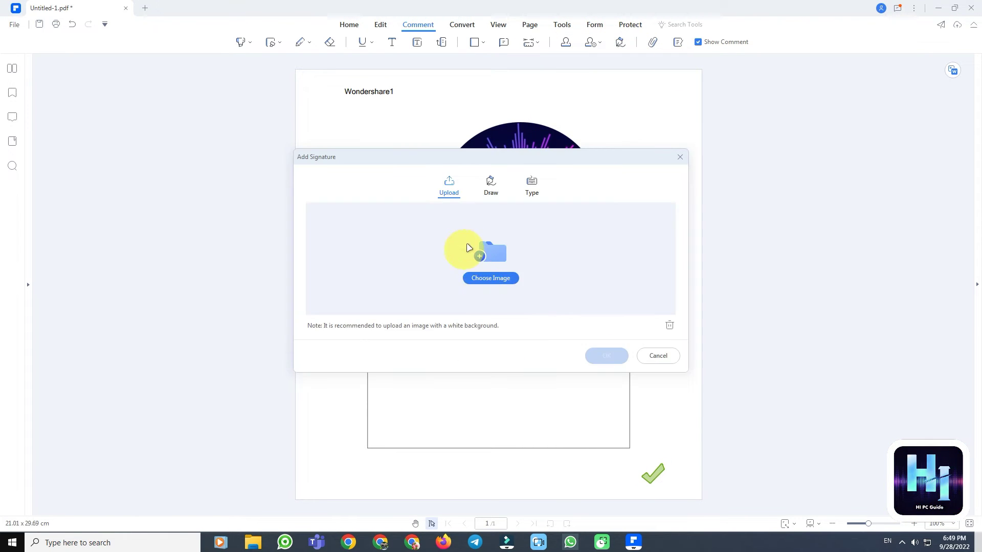
click(498, 281)
click(752, 423)
Step: Try drawing a signature by hand in black ink
click(491, 184)
click(415, 236)
click(368, 325)
mouse_move(511, 266)
mouse_down()
mouse_move(452, 285)
mouse_move(435, 258)
mouse_move(478, 236)
mouse_up()
click(311, 325)
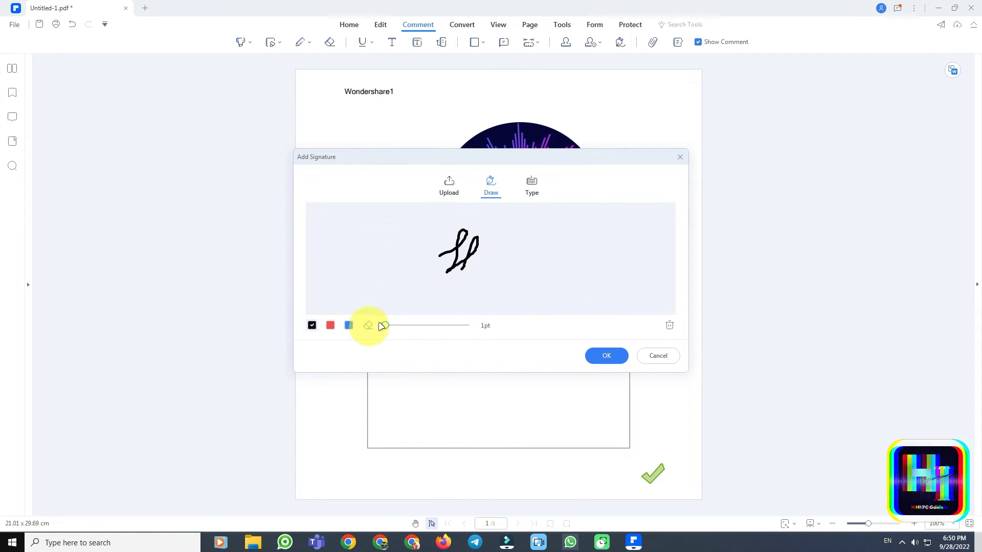
Step: Try creating the signature by typing the signer's name
click(531, 185)
text(Helaru)
click(412, 329)
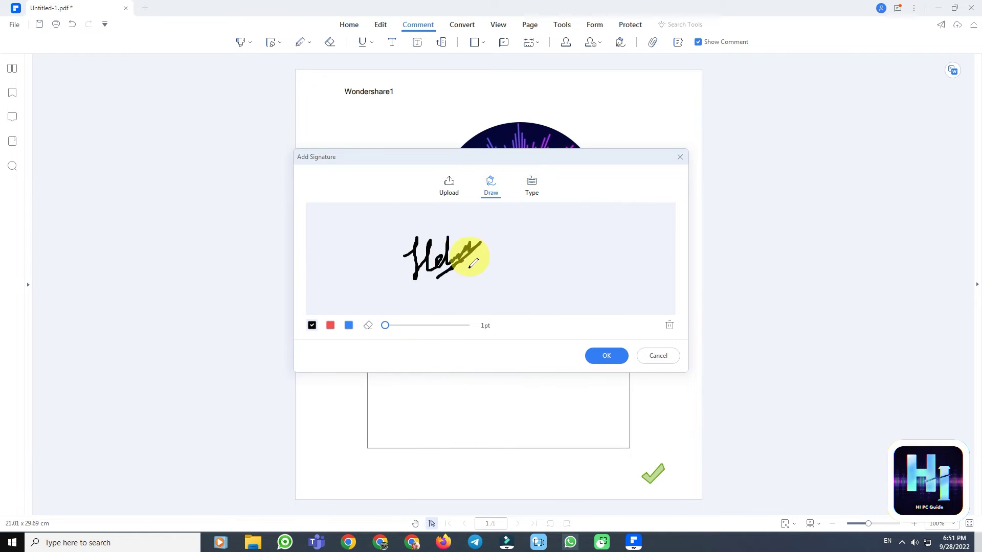
Step: Accept the black hand-drawn signature and place it in the lower left corner of the page
click(607, 355)
click(340, 473)
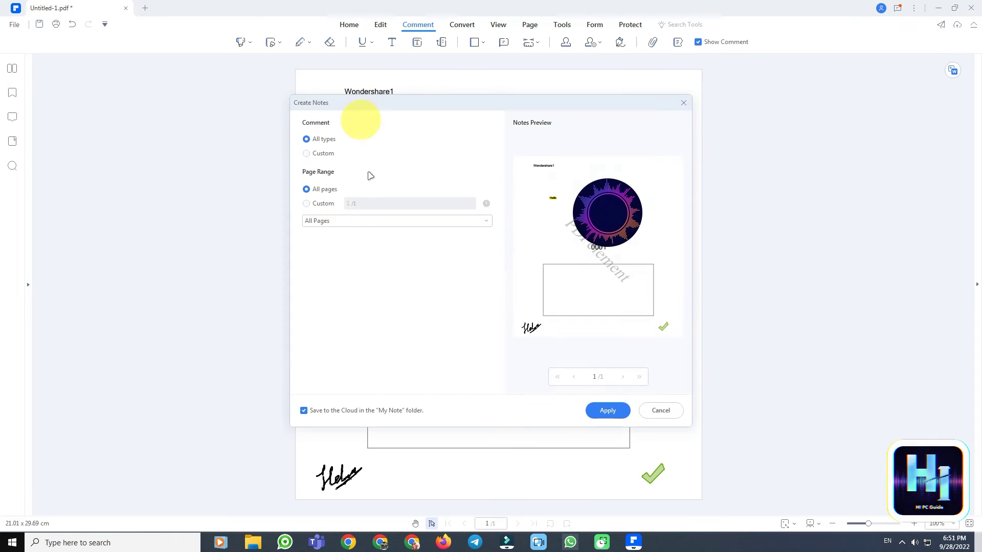
Step: Dismiss the notes dialog without applying it, and look through the PDF creation sources and the additional conversion formats
click(663, 411)
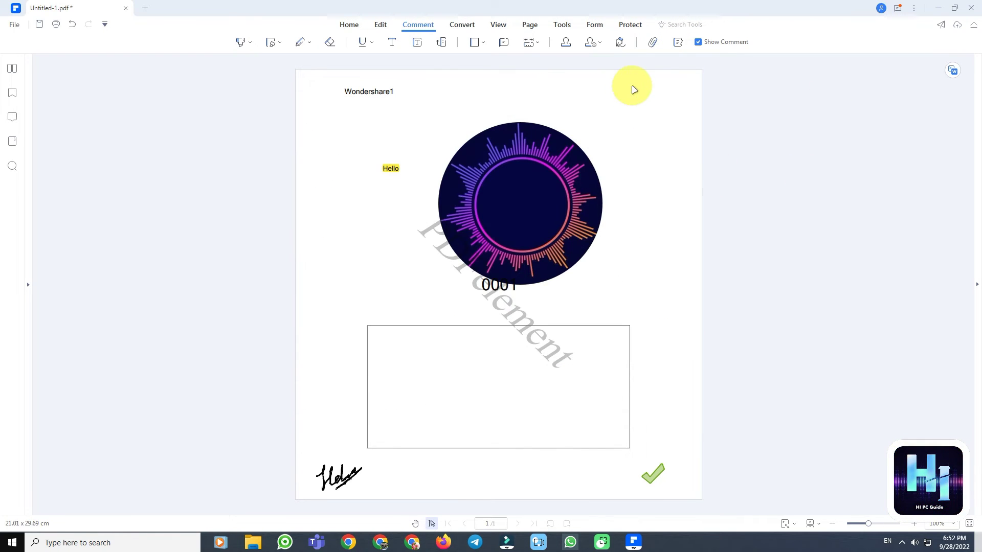
click(464, 26)
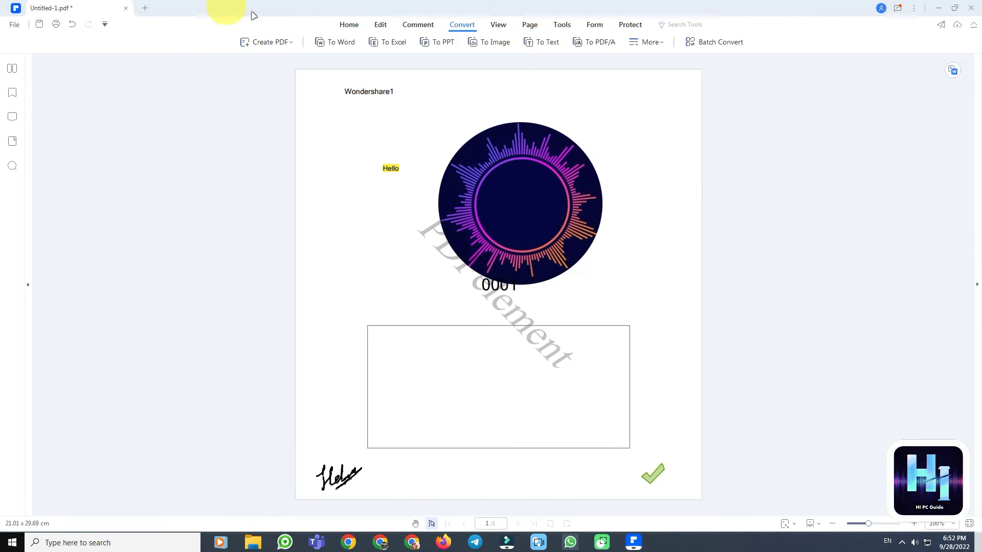
click(293, 44)
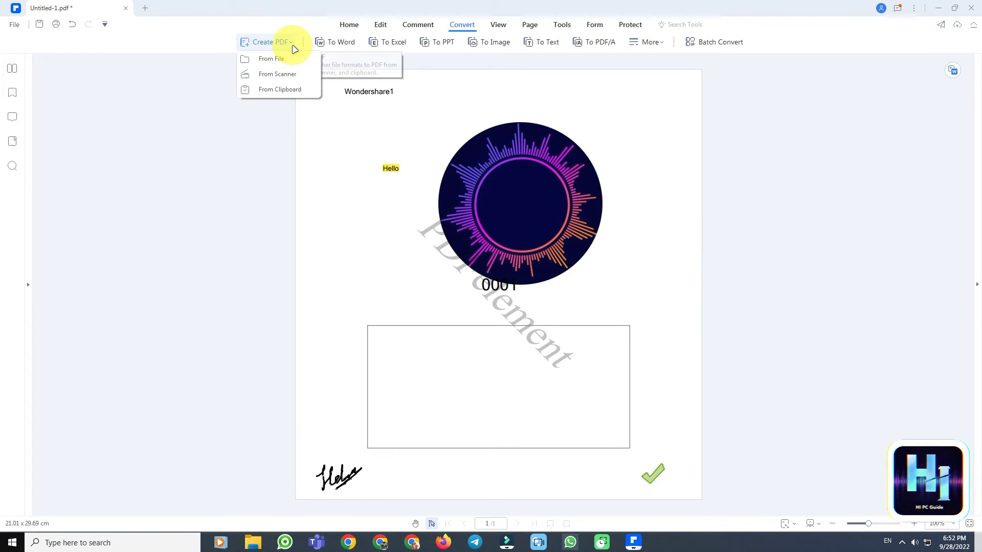
click(293, 46)
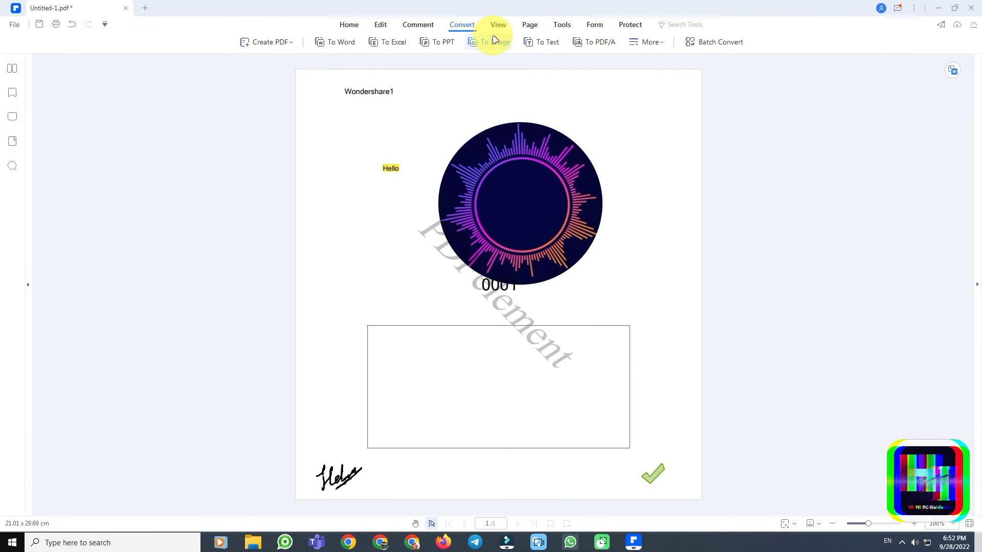
click(659, 49)
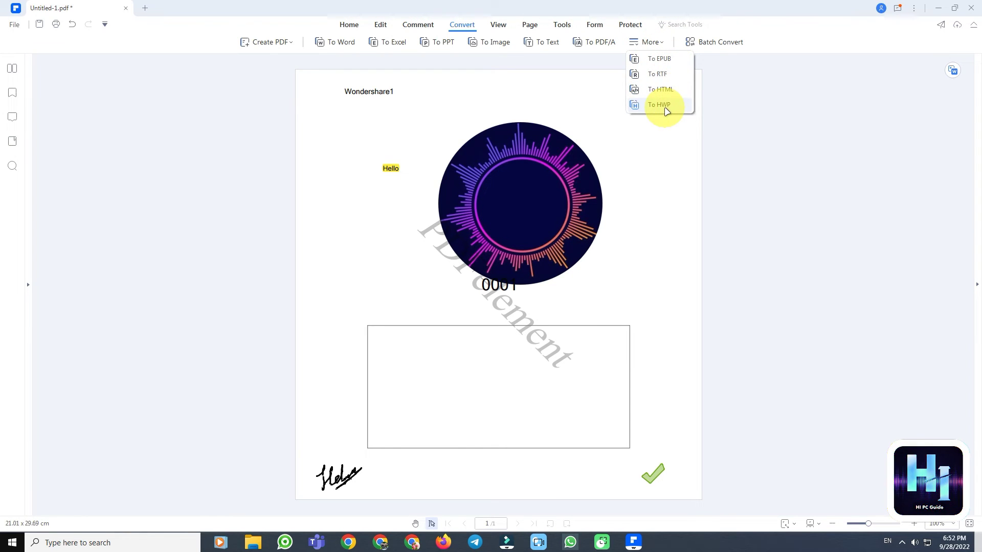
click(711, 115)
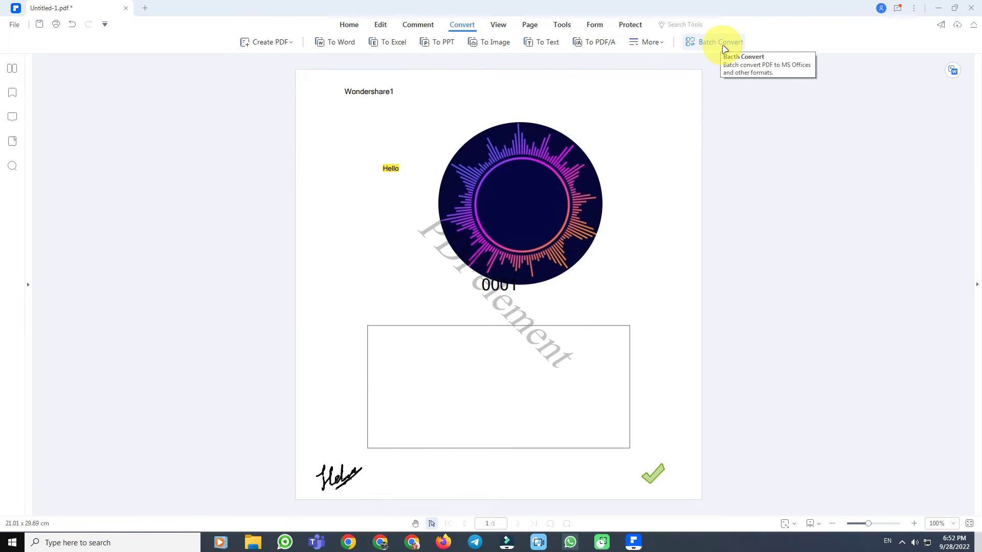
Step: Try read mode by making a freehand pencil stroke on the page and erasing it, and return to the normal view
click(498, 25)
click(328, 42)
click(359, 42)
click(415, 42)
click(94, 531)
drag(287, 288, 347, 281)
click(114, 532)
click(361, 286)
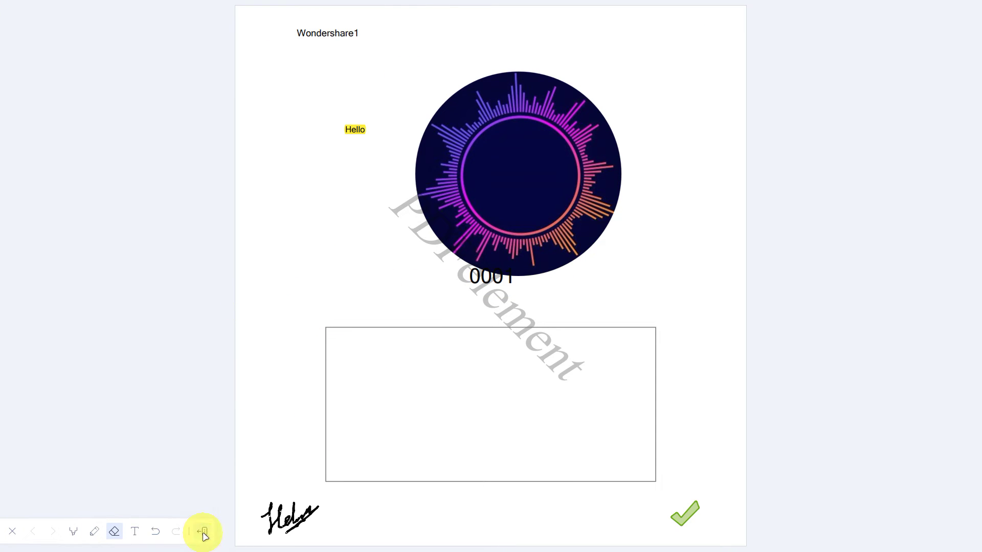
click(73, 531)
click(13, 532)
click(534, 298)
Step: Try rotating the page view by a quarter turn and rotate it back upright
click(483, 43)
click(485, 59)
click(482, 43)
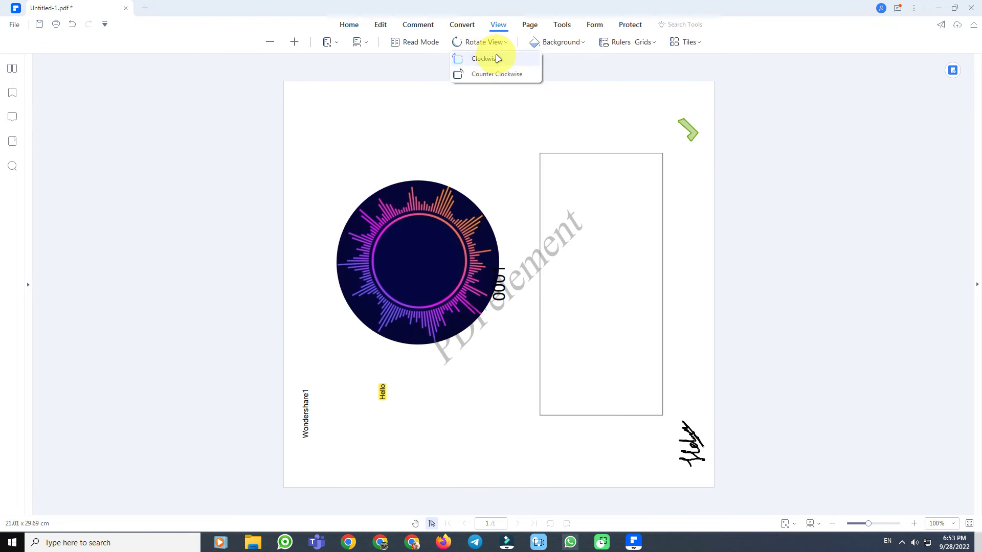
click(496, 74)
Step: Try a green reading background and restore the default white one
click(561, 42)
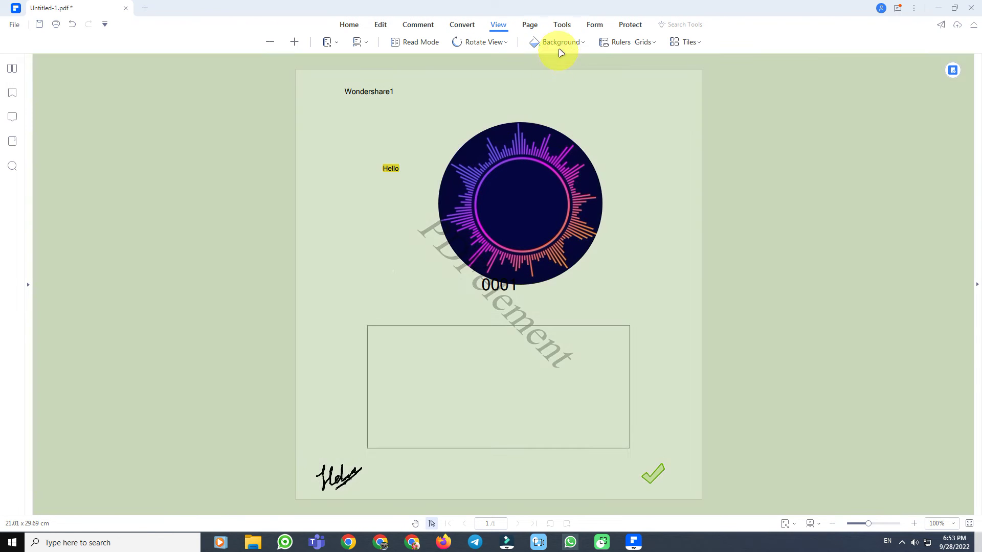
click(561, 41)
click(551, 57)
Step: Turn on the grid and the ruler for the page
click(612, 44)
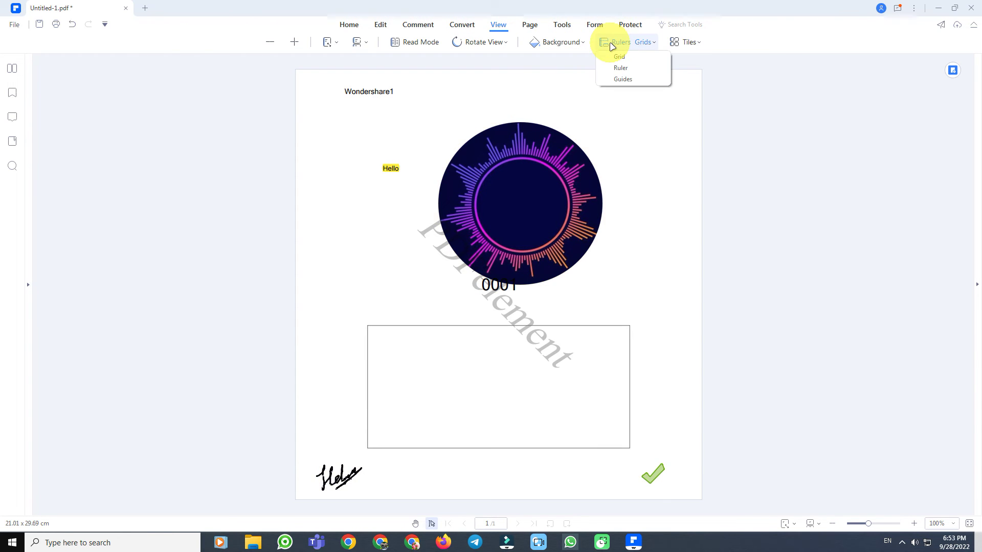
click(619, 57)
click(621, 42)
click(621, 68)
click(569, 200)
click(579, 234)
Step: Switch to editing mode and try moving the circular image around the page against the grid
click(381, 25)
click(246, 44)
drag(553, 221, 650, 296)
drag(506, 234, 446, 126)
Step: Turn off the grid and the ruler
click(502, 25)
click(645, 44)
click(620, 57)
click(621, 43)
click(621, 68)
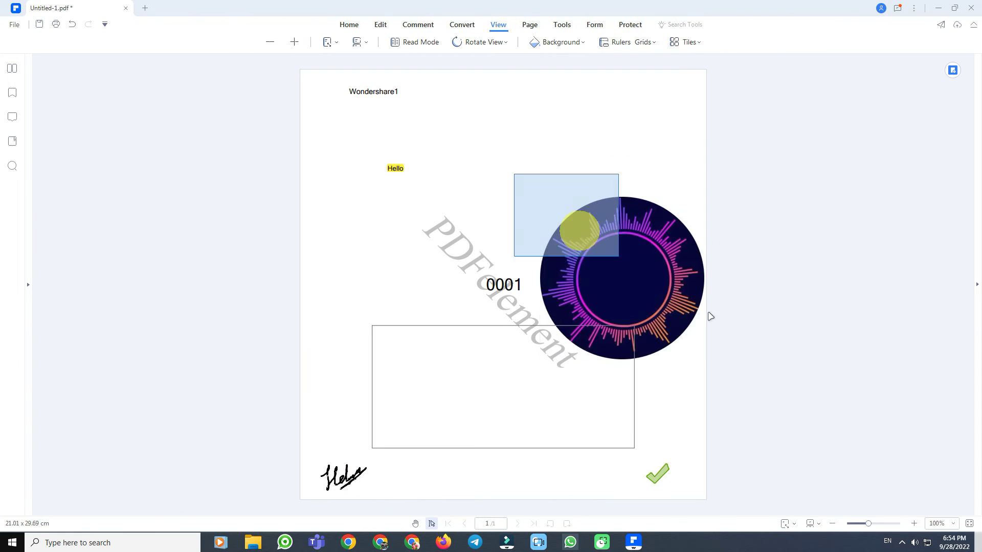
Step: Move the circular image back to the upper middle of the page, just above the 0001 text
double_click(633, 261)
drag(633, 260, 514, 176)
click(506, 30)
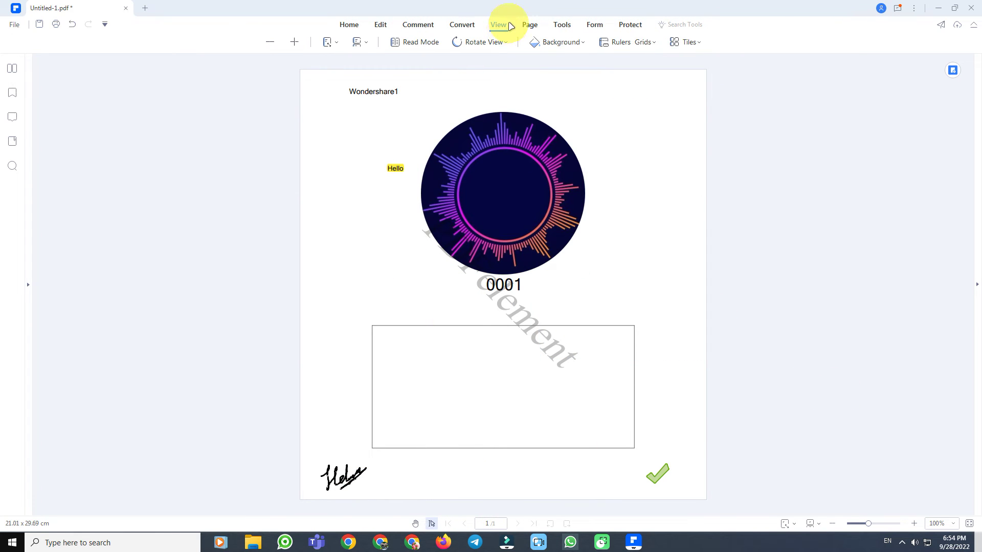
Step: Insert a blank page after page 1
click(542, 31)
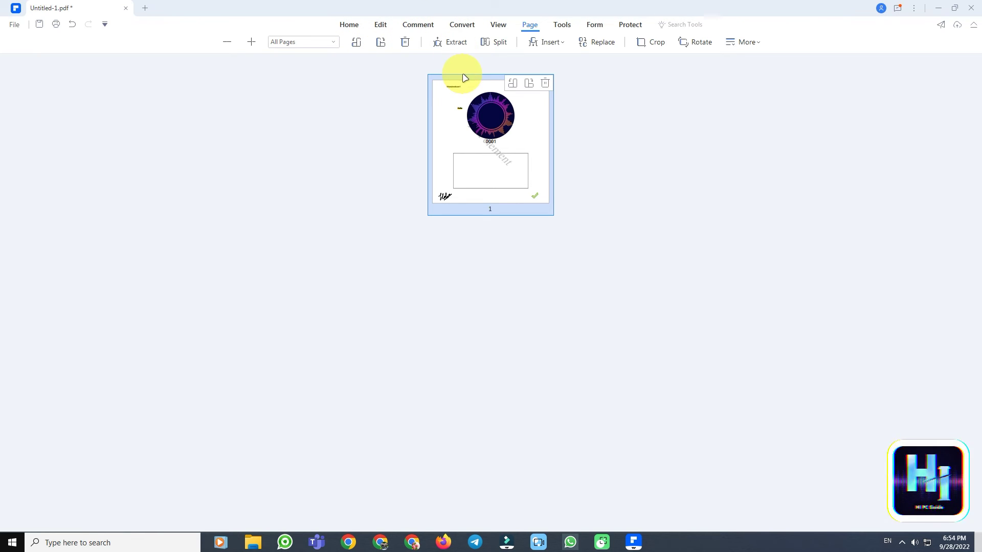
click(560, 43)
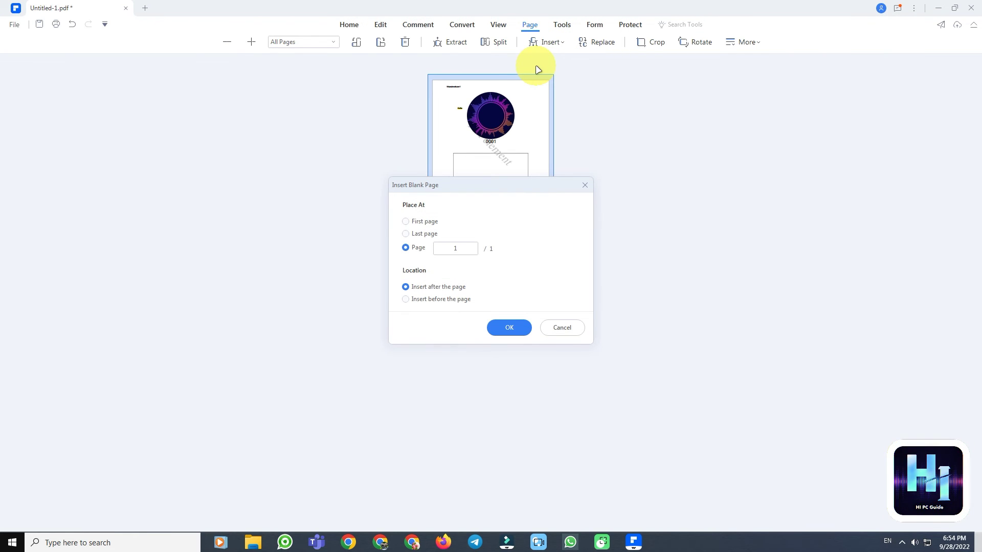
click(503, 332)
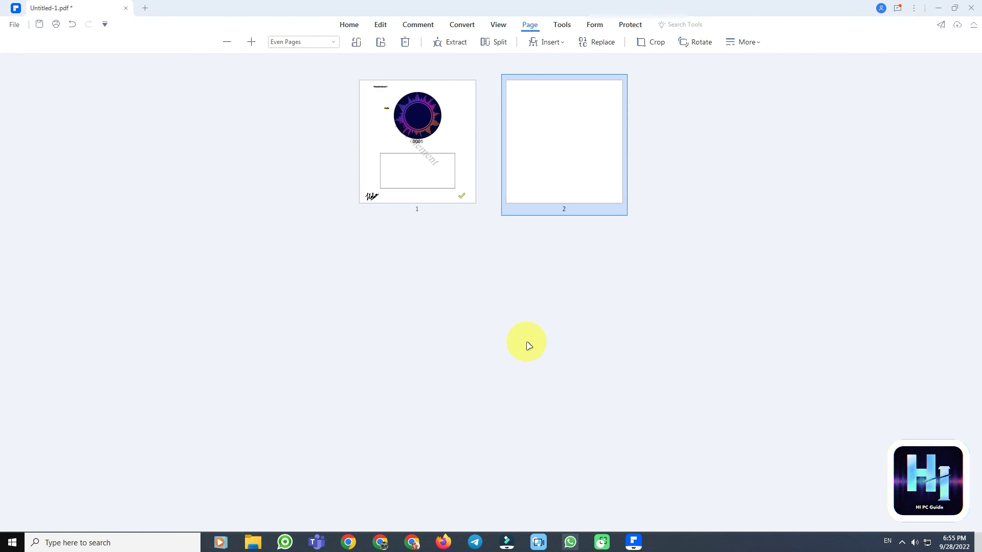
Step: Look at the page replacement settings without replacing anything, and review the available document tools such as OCR, Combine and Compare
click(593, 42)
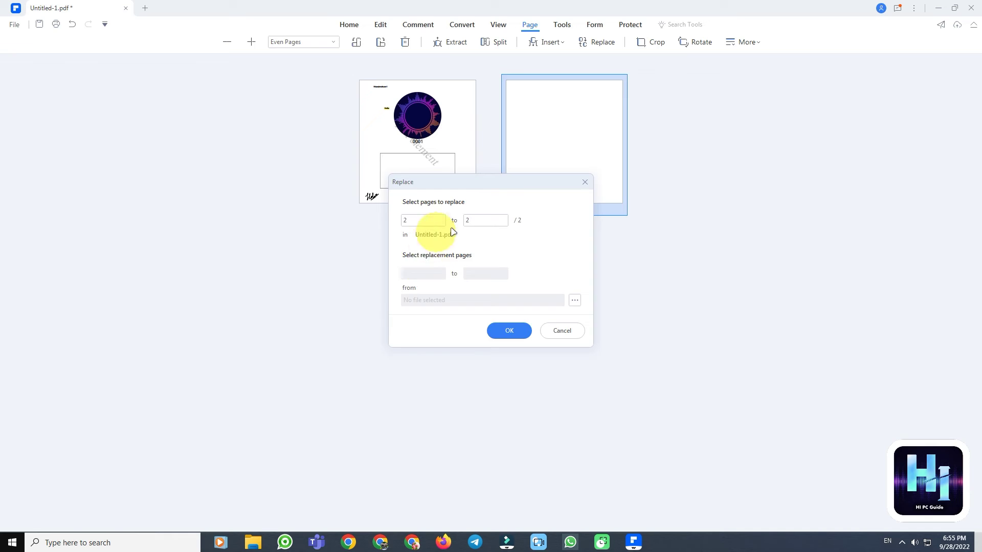
click(725, 259)
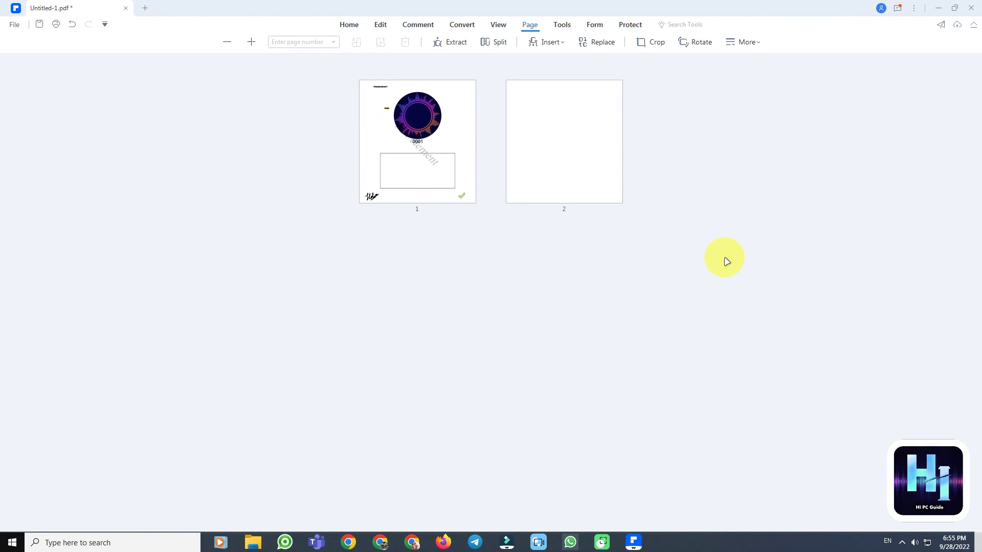
click(561, 25)
scroll(480, 120, up, 6)
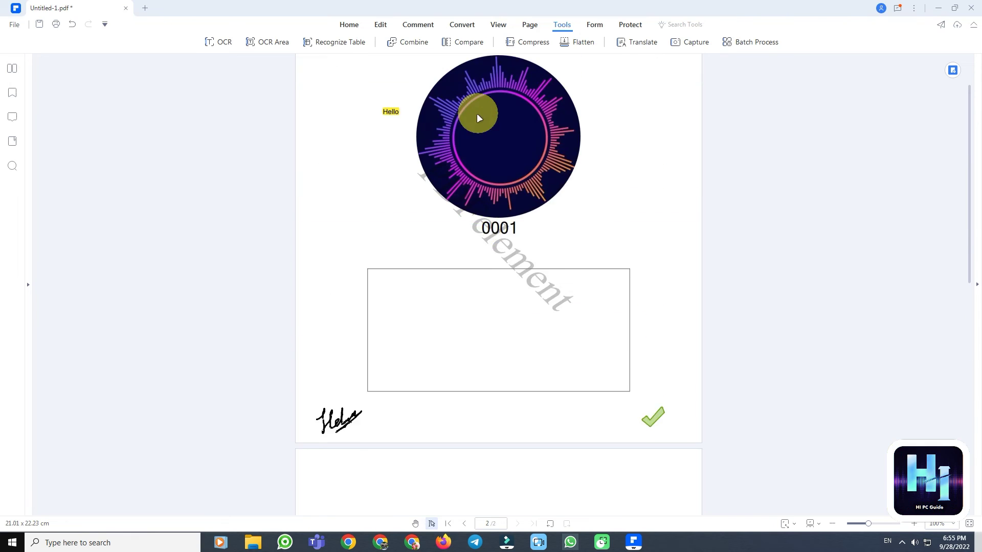
scroll(480, 117, up, 1)
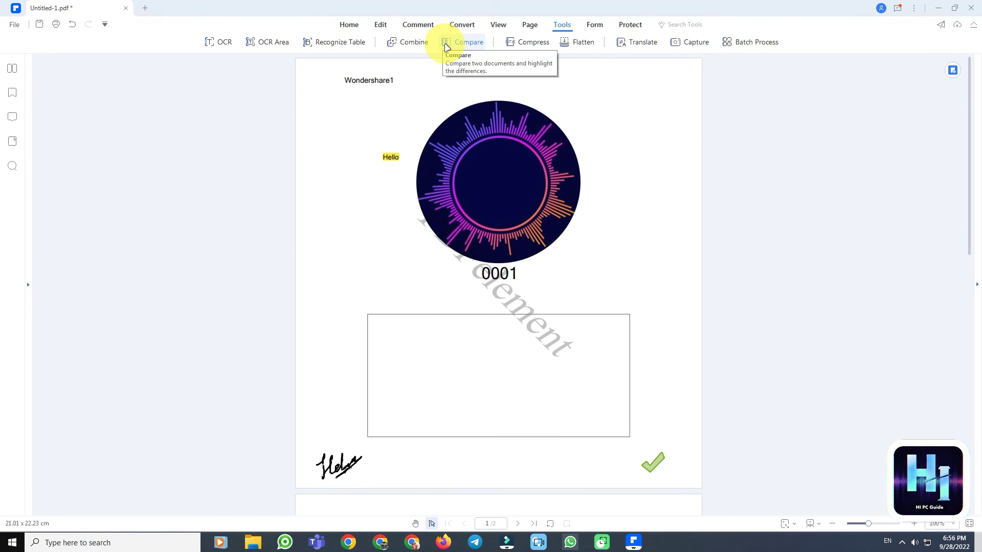
Step: Add a form text field on page 1 to the left of the circular image, below the Hello text
click(594, 24)
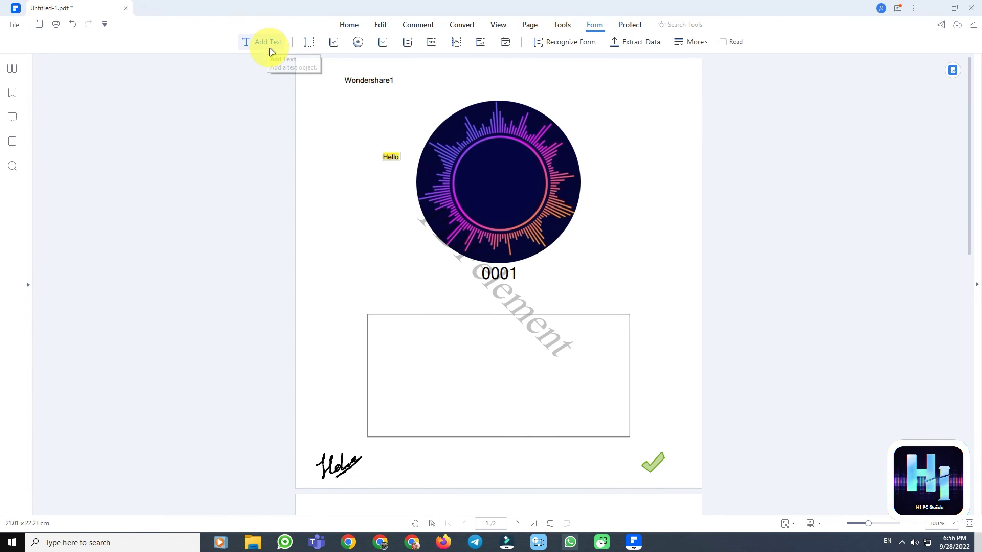
click(308, 41)
click(353, 184)
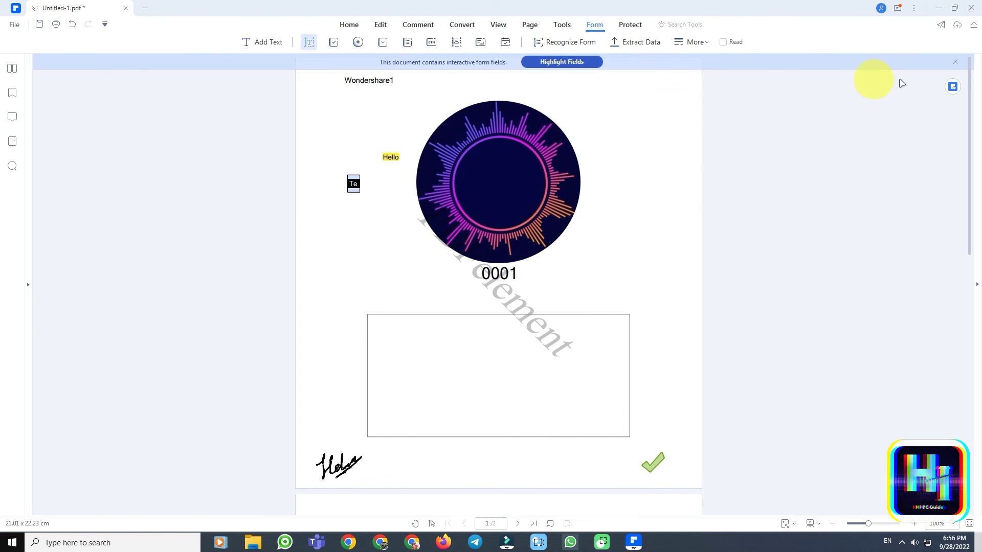
click(353, 184)
Step: Add several form check boxes of different sizes on both sides of the circular image
click(333, 41)
click(357, 203)
click(351, 231)
drag(393, 250, 457, 290)
click(617, 279)
drag(665, 257, 603, 124)
Step: Review the properties of the larger check box beside 0001, and delete all the check boxes from the page
double_click(424, 270)
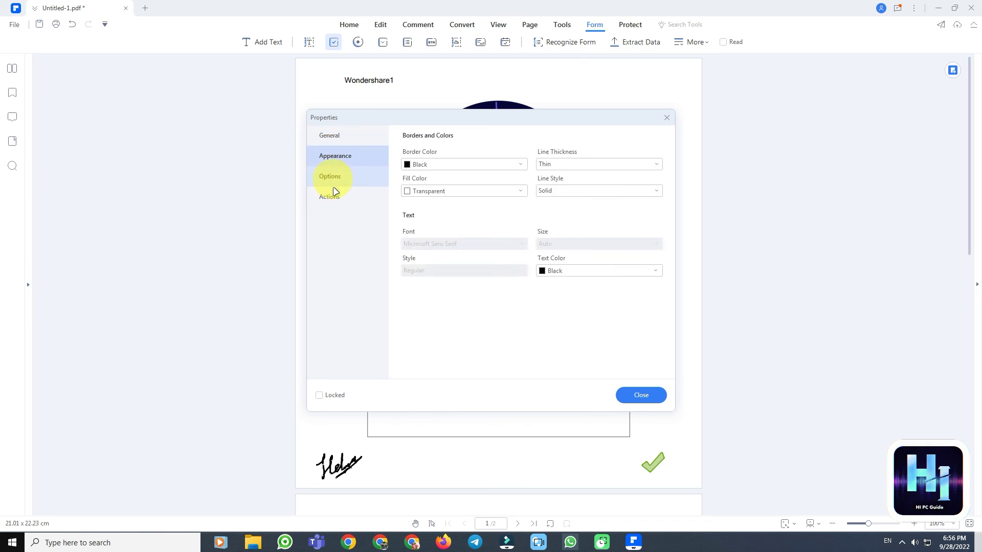
click(641, 395)
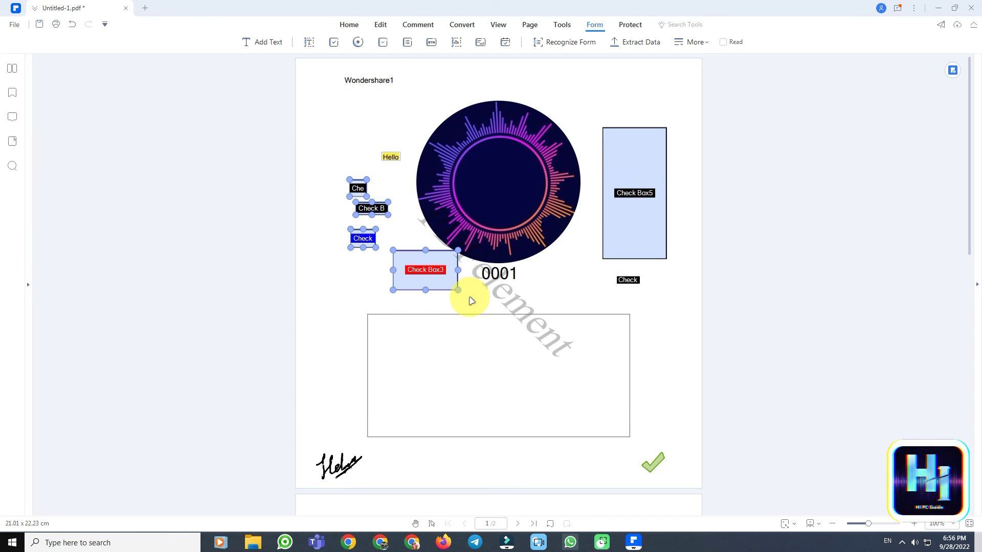
key(Delete)
drag(708, 295, 711, 301)
key(Delete)
Step: Add small and large form radio buttons to the lower left of the circular image
click(358, 42)
click(361, 255)
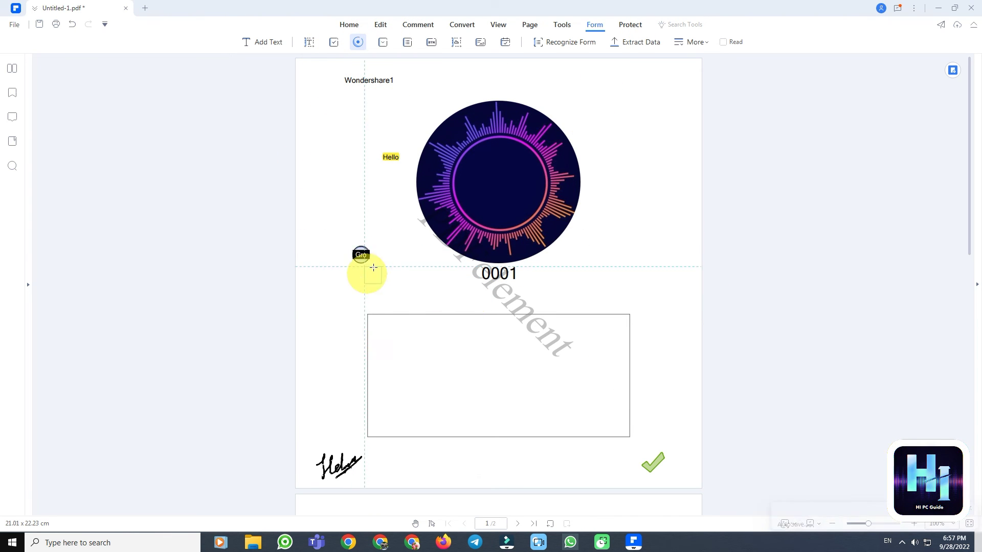
drag(383, 252, 456, 310)
click(429, 282)
Step: Open the properties of the large radio button without changing them, and delete all the radio buttons
double_click(421, 279)
click(641, 395)
click(358, 42)
drag(340, 240, 465, 328)
key(Delete)
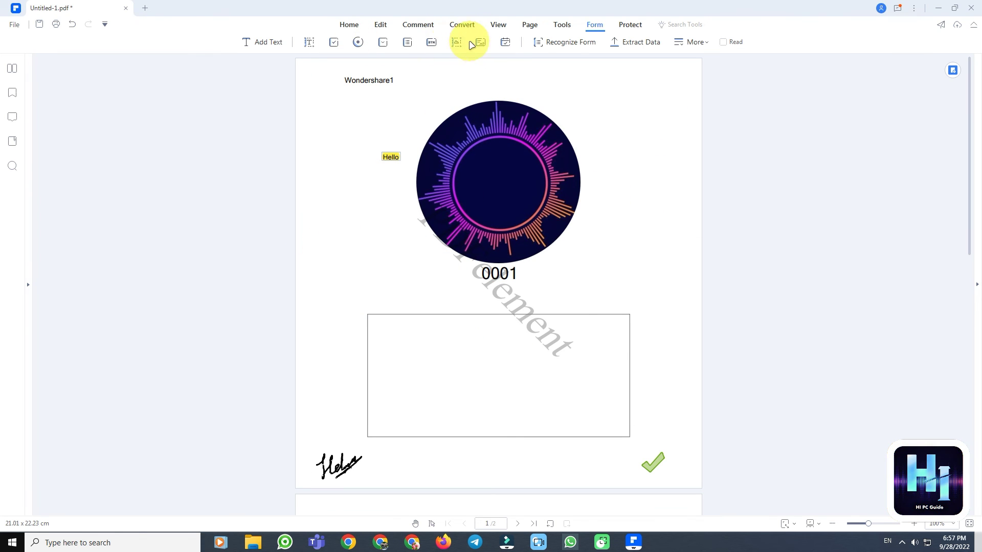
Step: Run form recognition on the document, and open the form data extraction without extracting anything
click(558, 41)
click(531, 291)
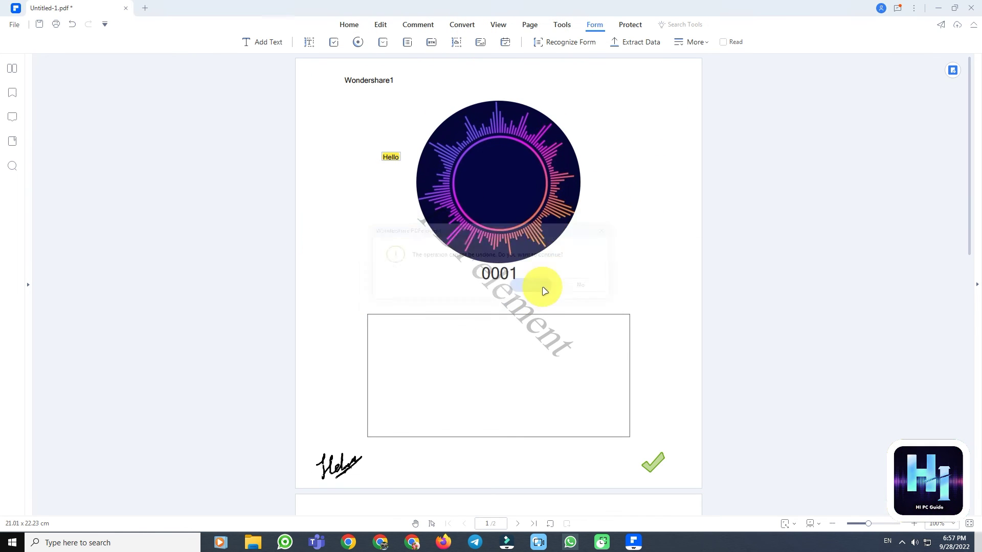
click(587, 288)
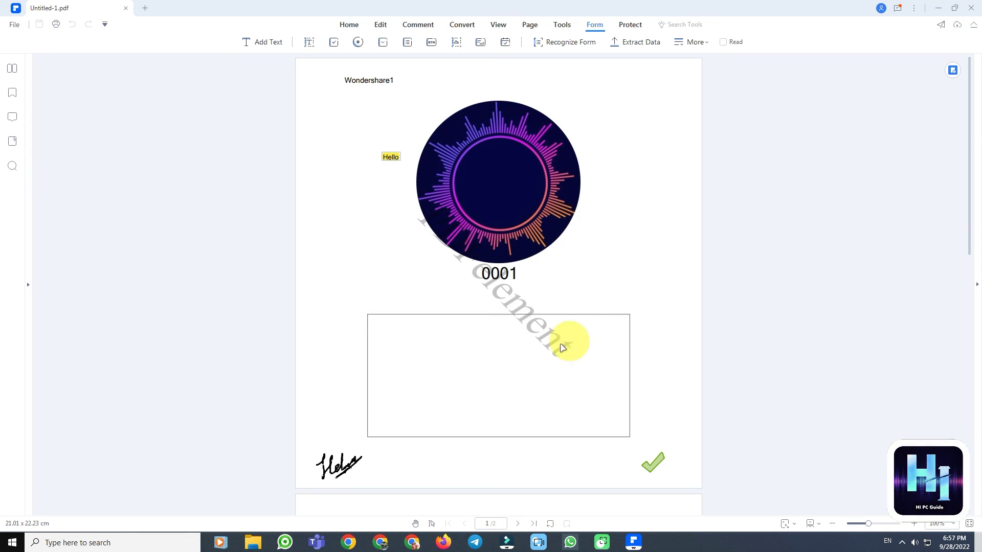
click(652, 44)
click(605, 207)
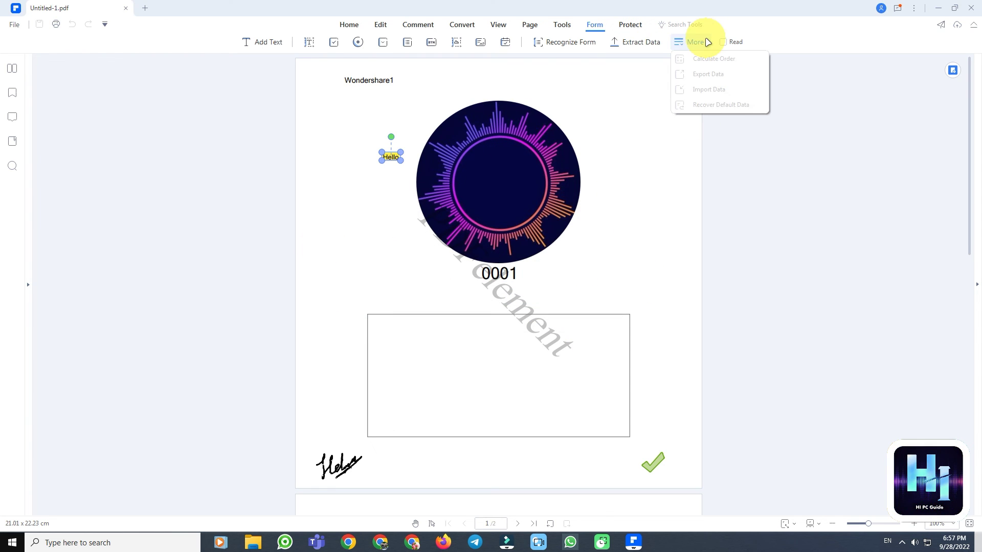
Step: Enable only the open password for the PDF, type the password and save the security settings
click(632, 25)
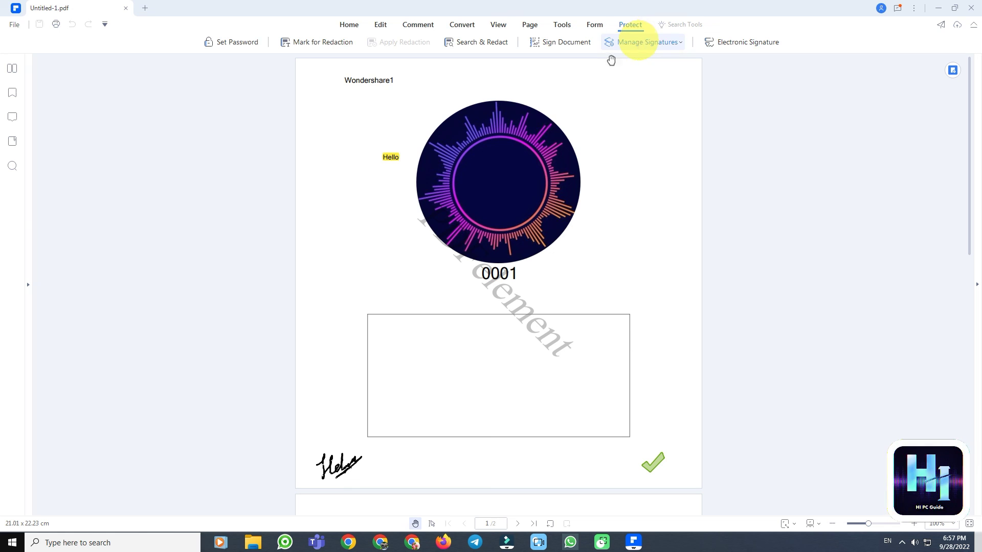
click(236, 42)
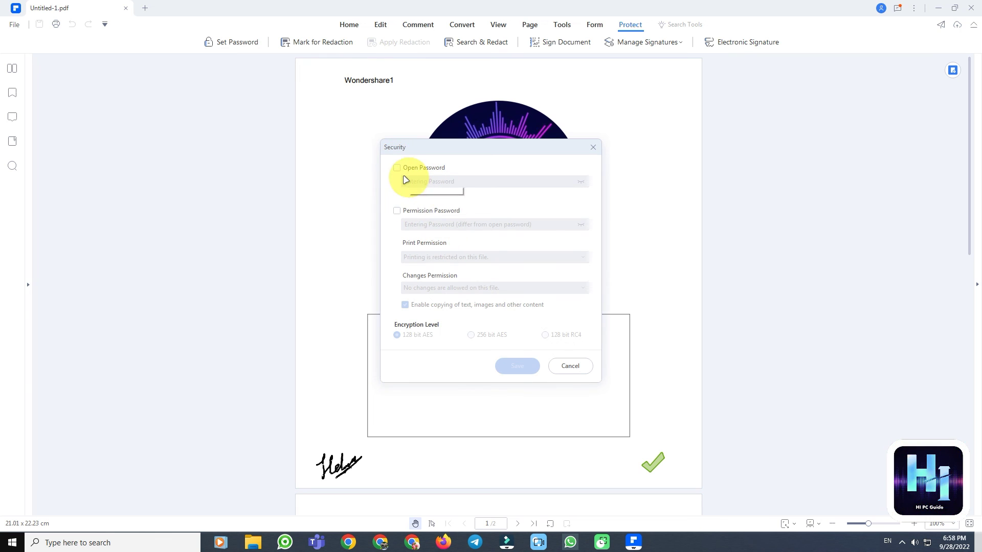
click(398, 212)
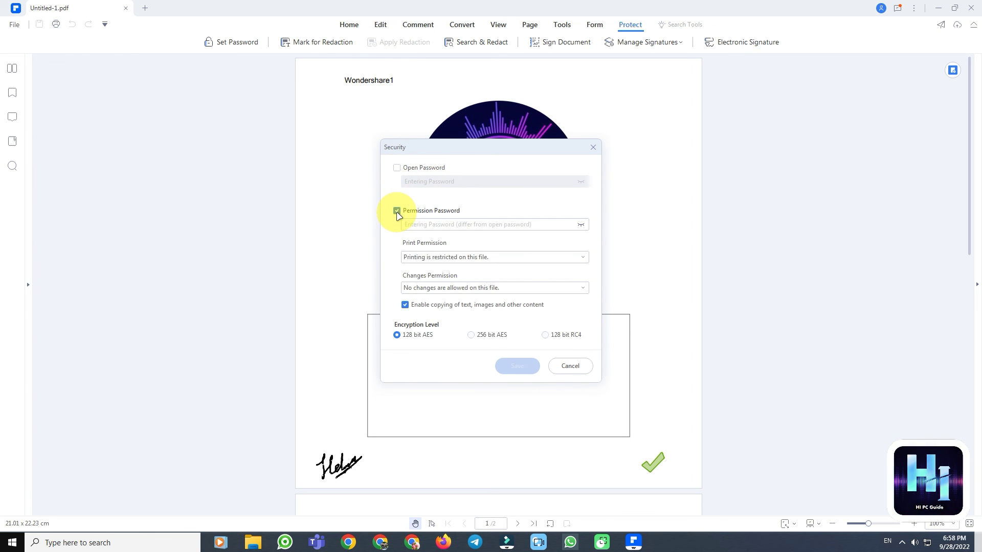
click(397, 211)
click(397, 168)
click(422, 182)
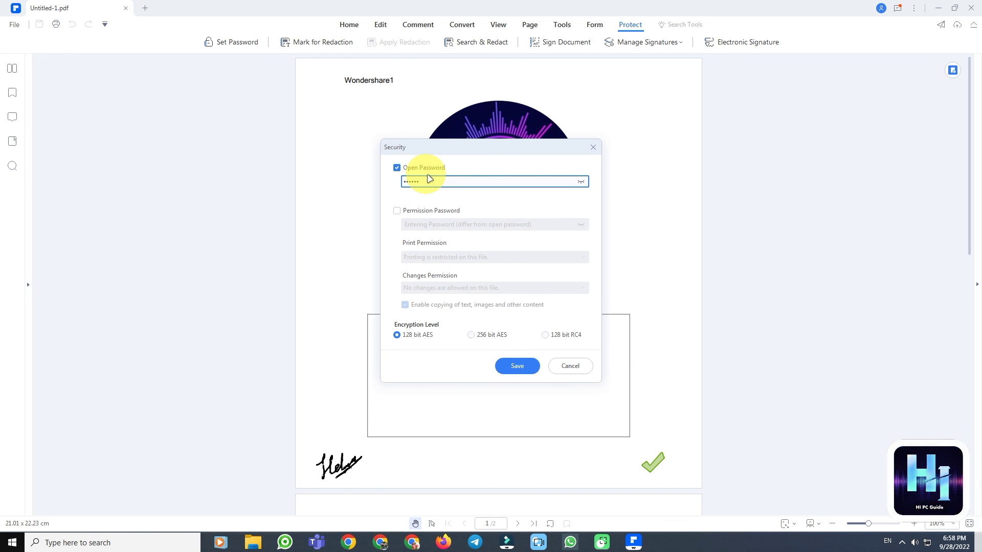
click(513, 366)
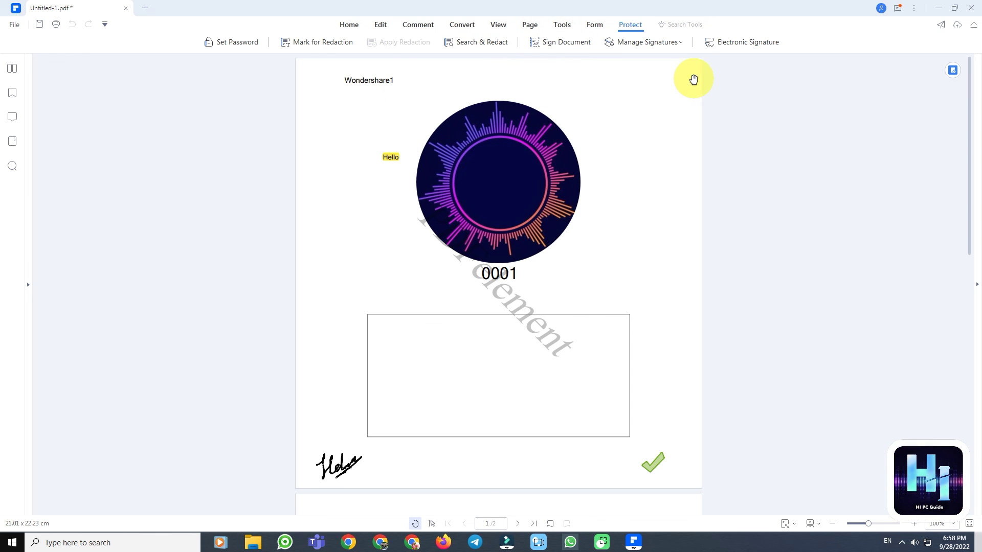
Step: Open the electronic signature feature to look at it, and close its window
click(738, 54)
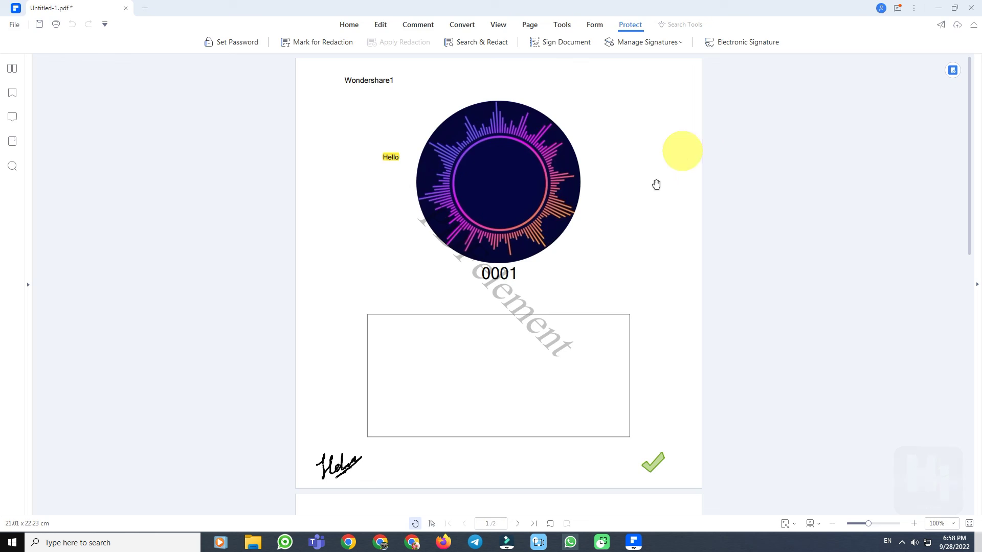
click(970, 5)
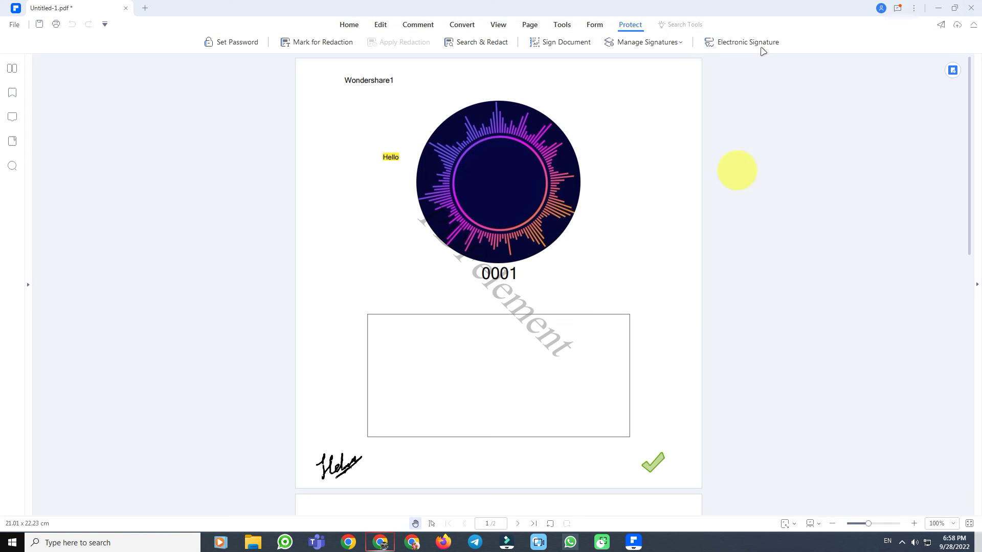
click(347, 24)
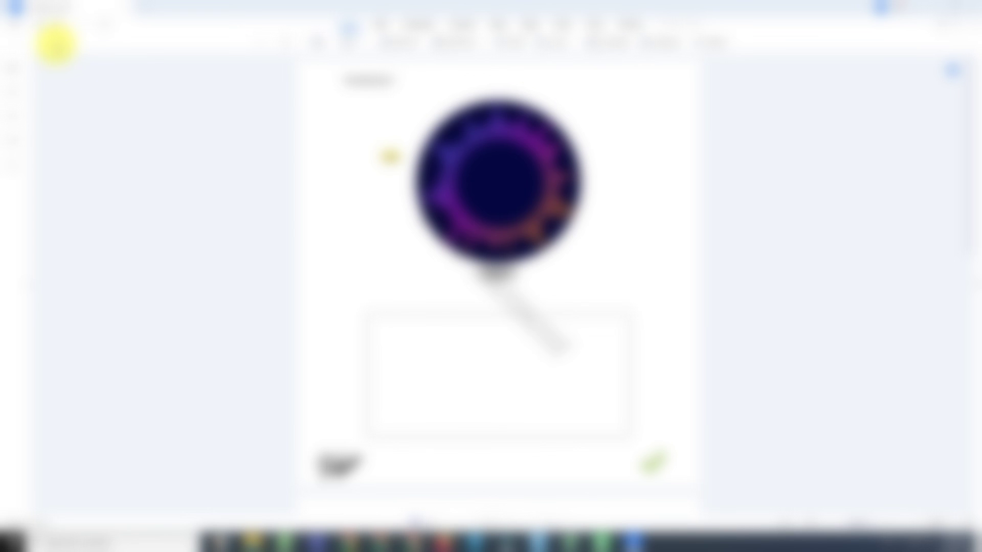
click(19, 26)
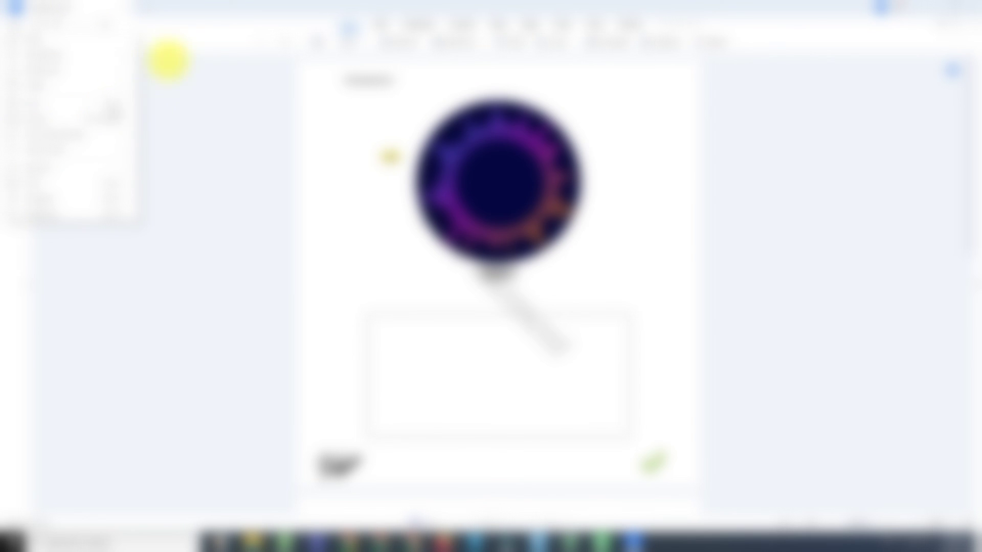
click(248, 175)
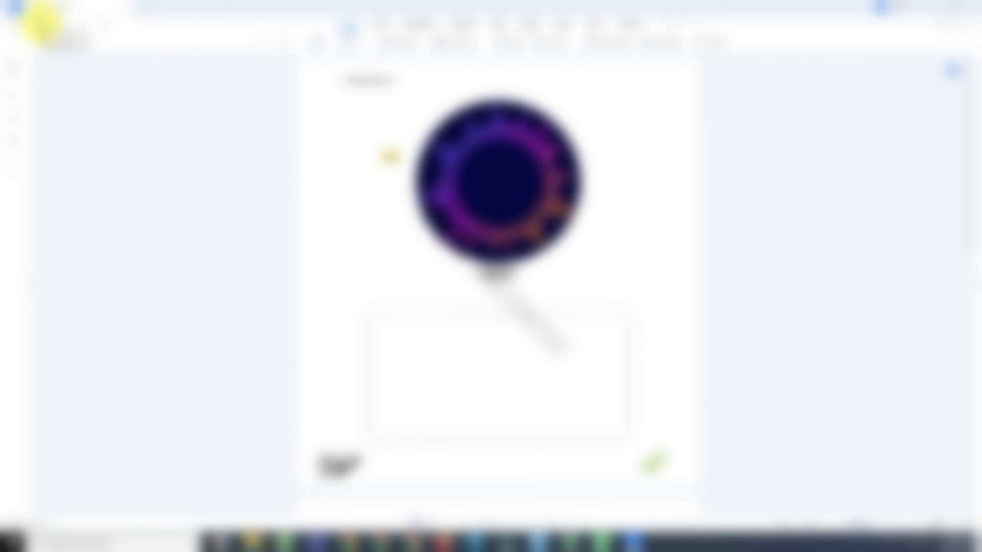